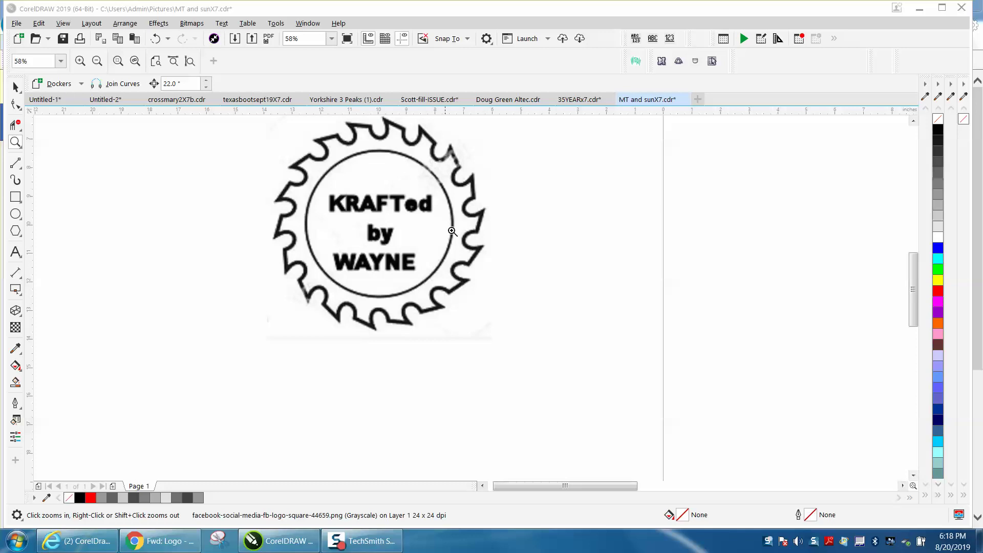
# Inspect the blade's teeth up close, then move the pink saw blade to the page's upper right
pyautogui.moveTo(463, 185); pyautogui.dragTo(499, 232)
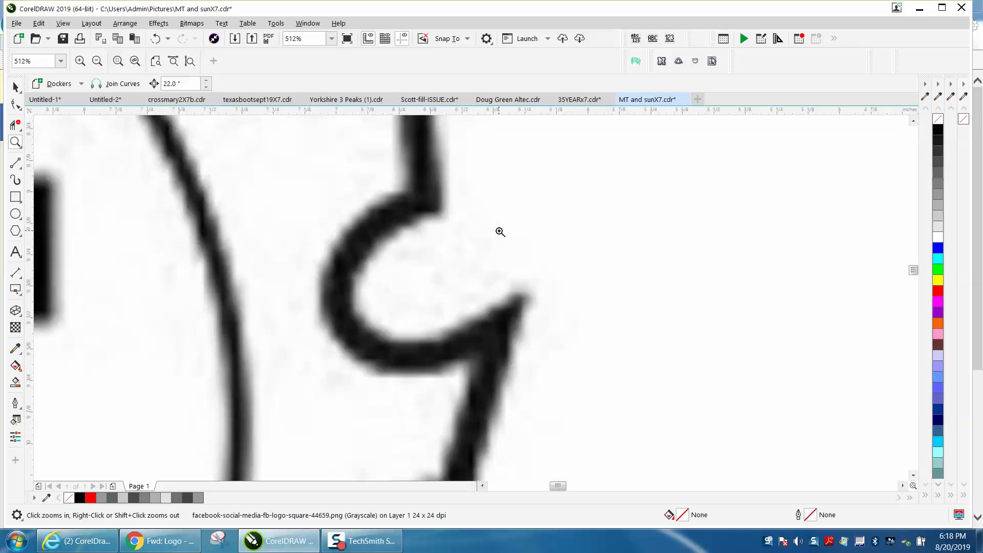
pyautogui.scroll(-4, 500, 232)
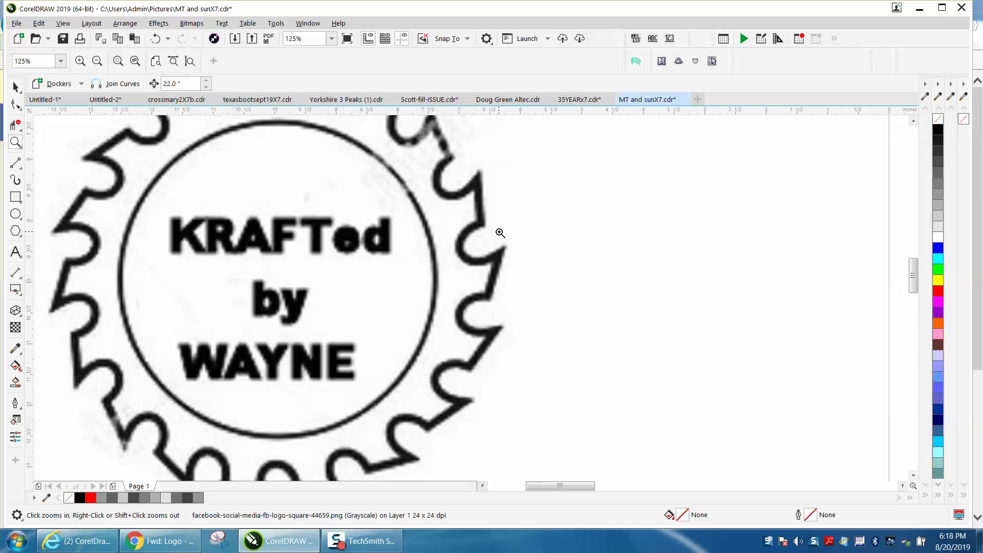
pyautogui.scroll(-7, 500, 232)
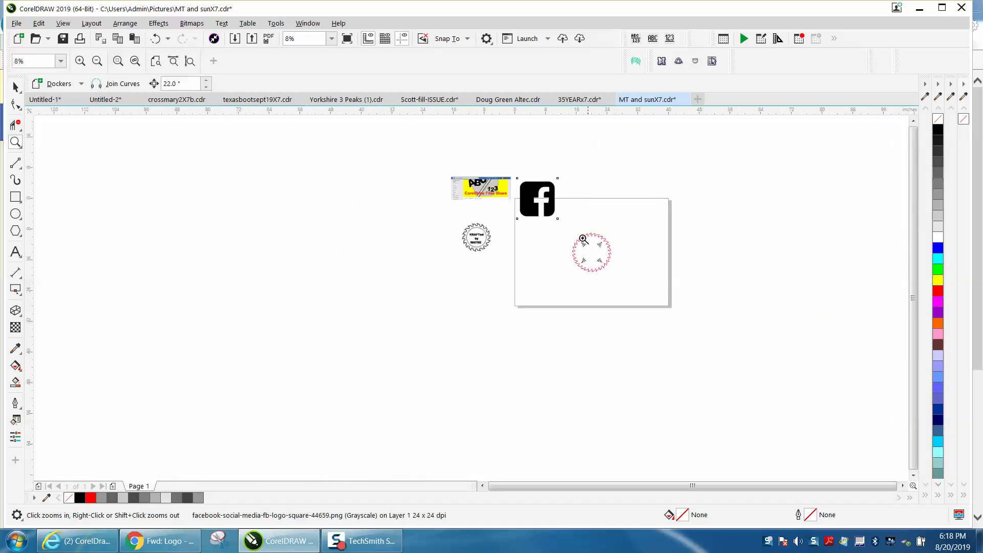
pyautogui.moveTo(566, 230); pyautogui.dragTo(637, 281)
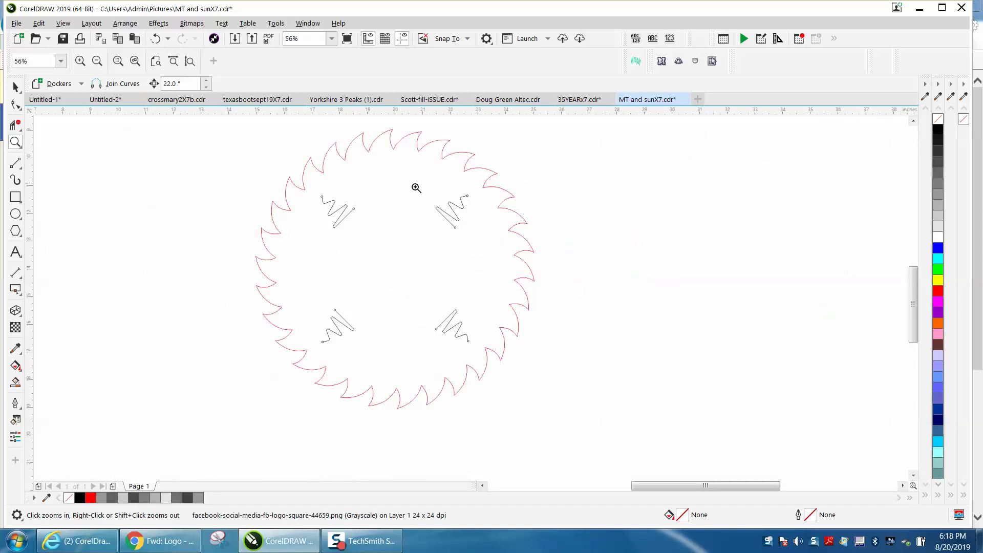
pyautogui.moveTo(415, 188); pyautogui.dragTo(521, 240)
pyautogui.rightClick(521, 241)
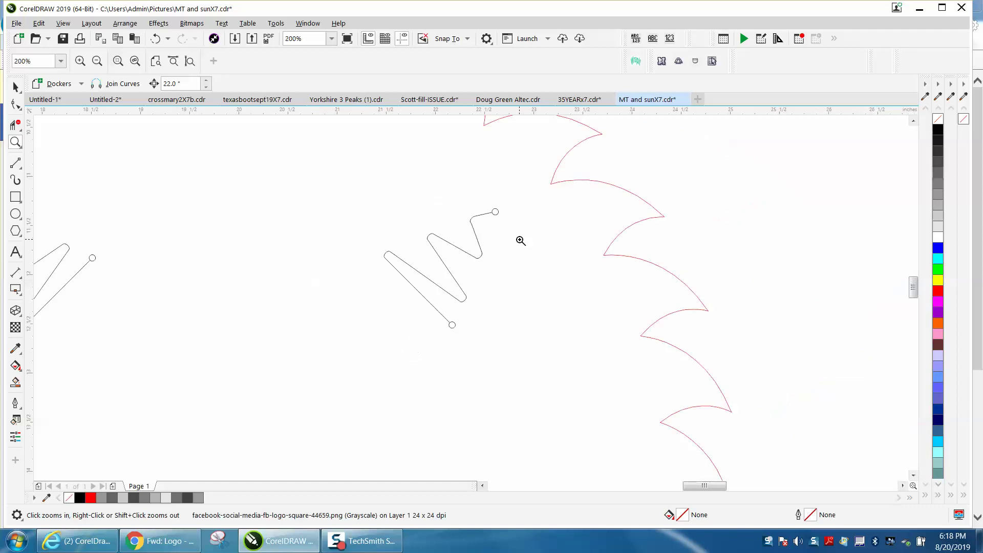
pyautogui.rightClick(565, 275)
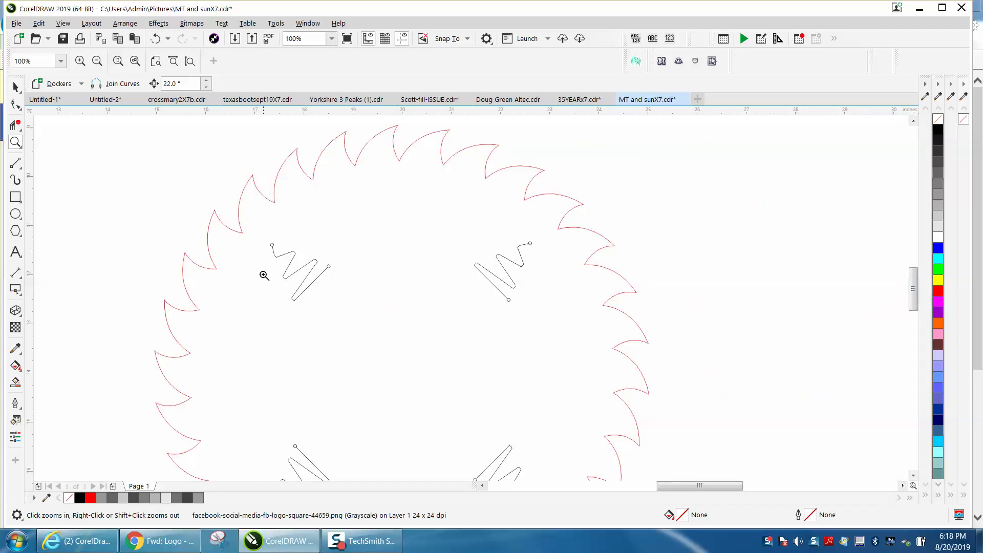
pyautogui.click(89, 154)
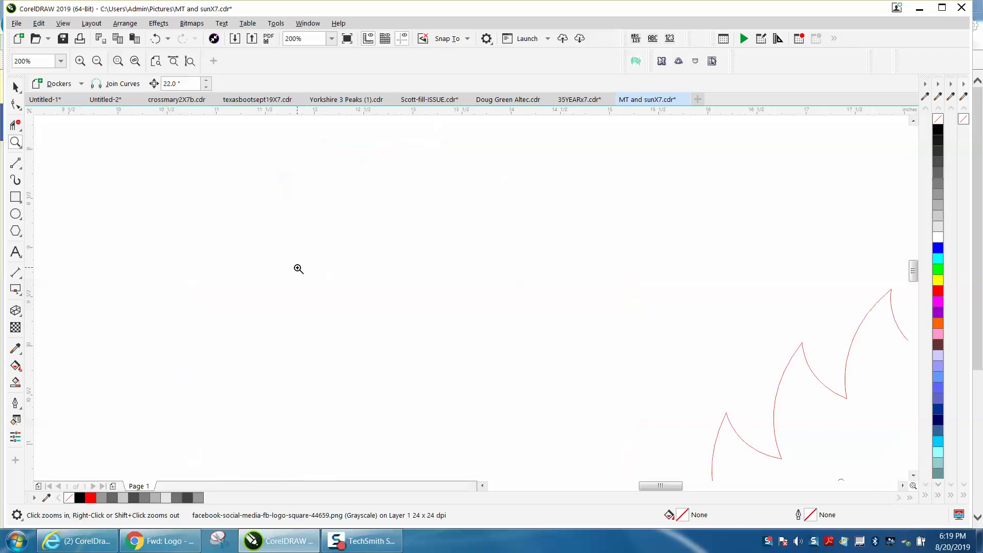
pyautogui.rightClick(518, 303)
pyautogui.moveTo(732, 443); pyautogui.dragTo(732, 443)
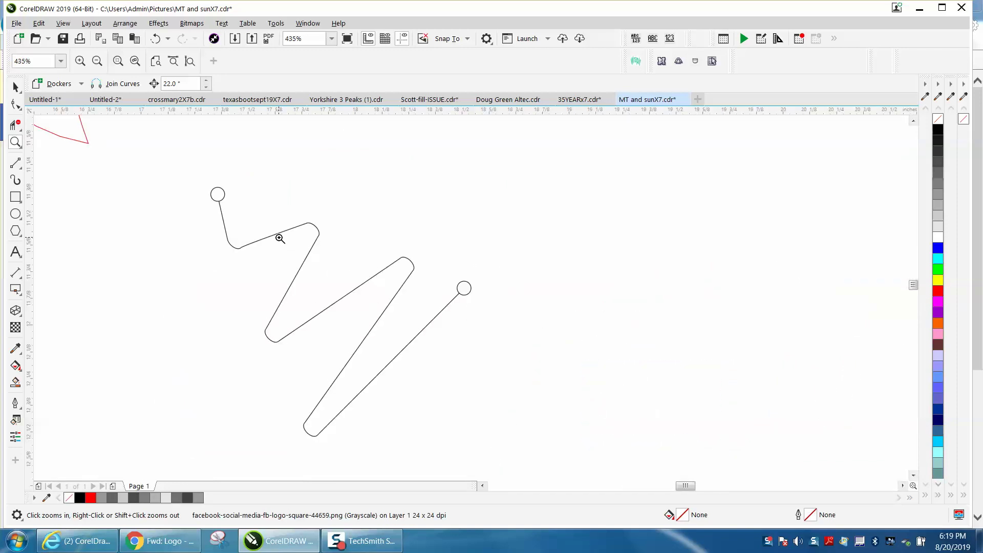
pyautogui.rightClick(322, 253)
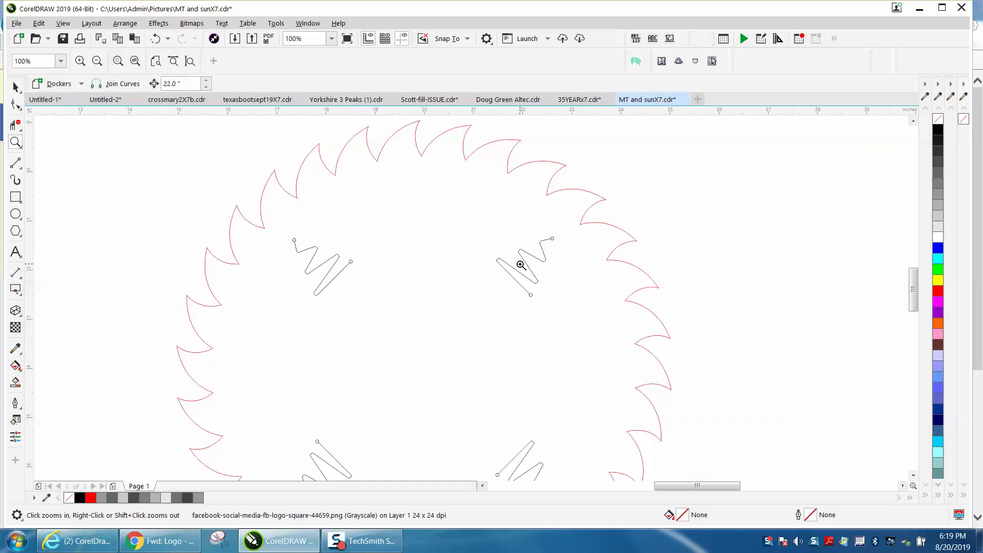
pyautogui.rightClick(521, 265)
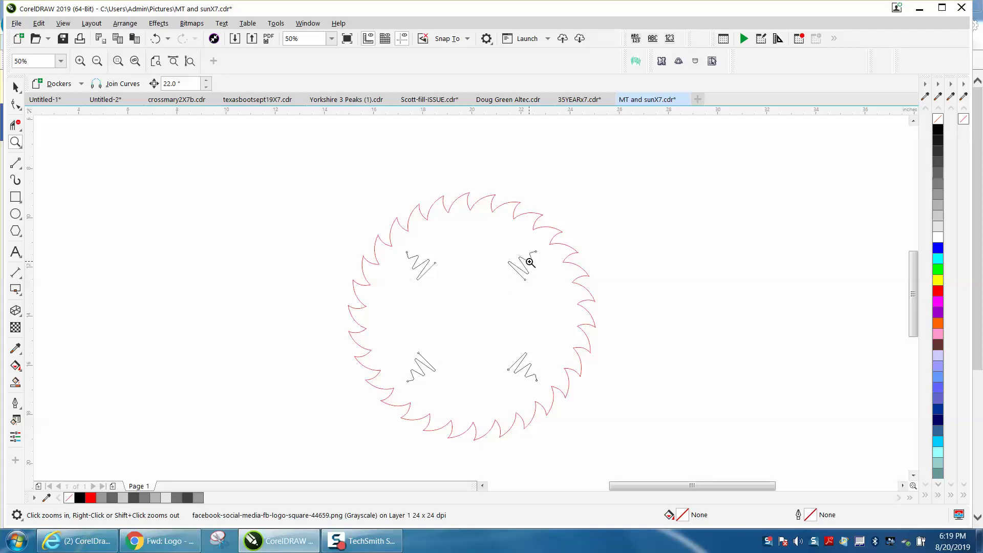
pyautogui.rightClick(531, 221)
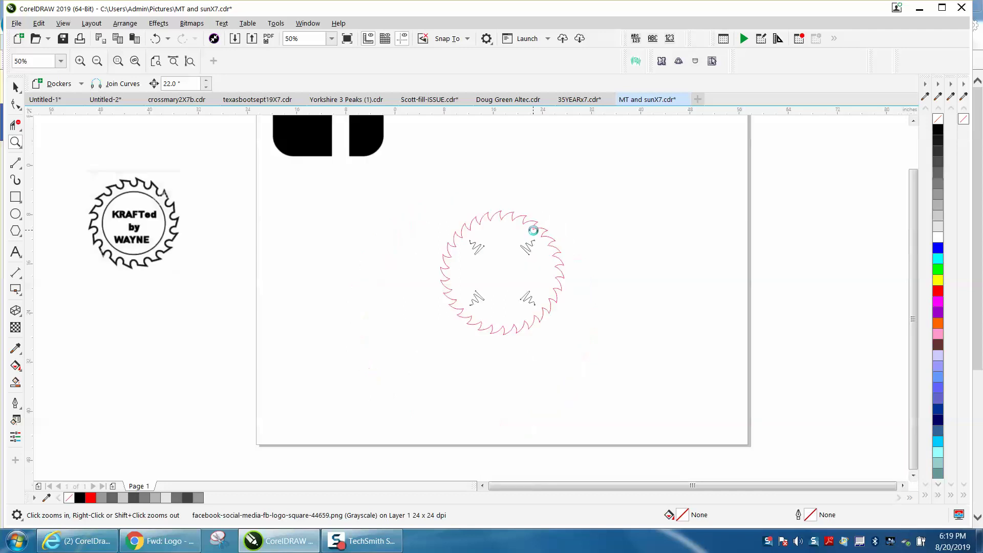
pyautogui.rightClick(532, 229)
pyautogui.moveTo(286, 133); pyautogui.dragTo(395, 171)
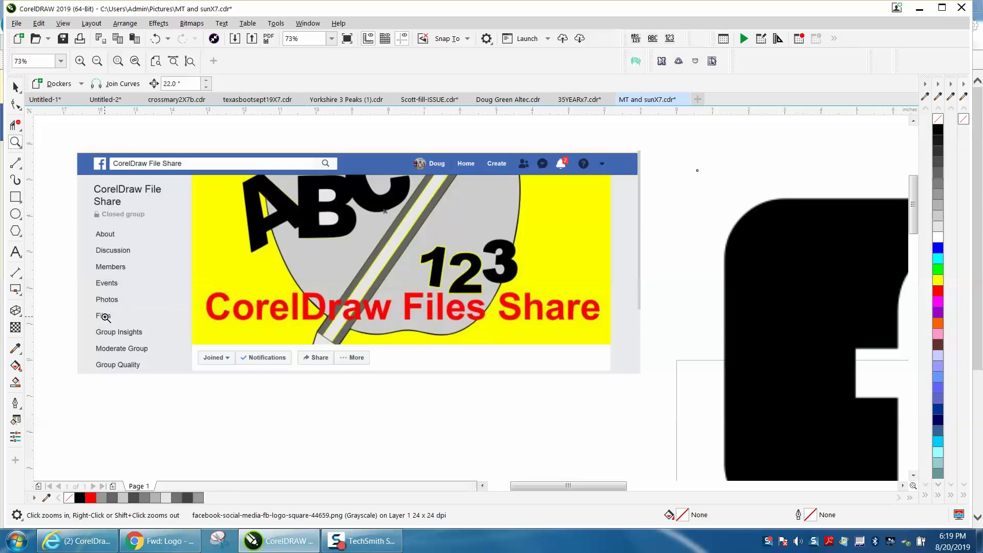
pyautogui.rightClick(600, 296)
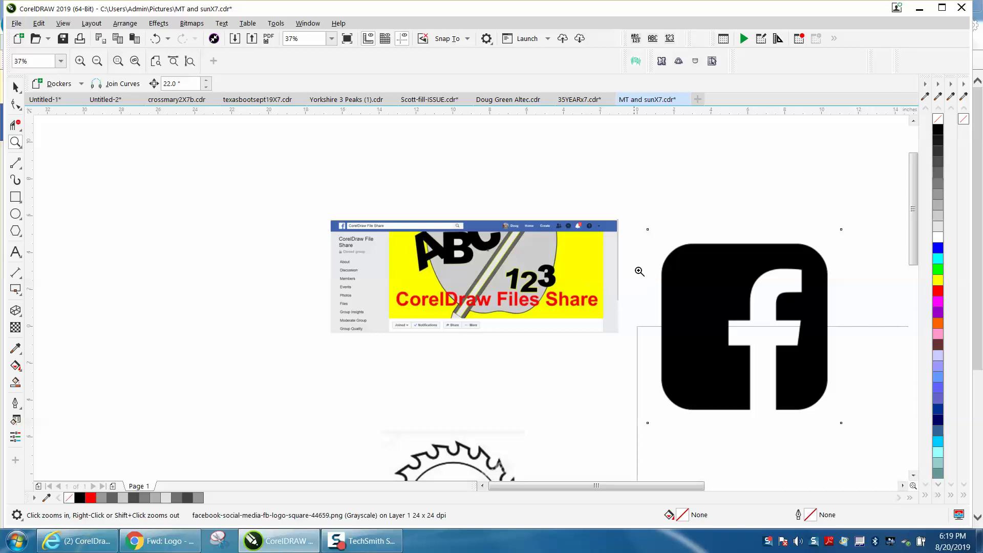
pyautogui.click(763, 333)
pyautogui.rightClick(481, 311)
pyautogui.rightClick(481, 311)
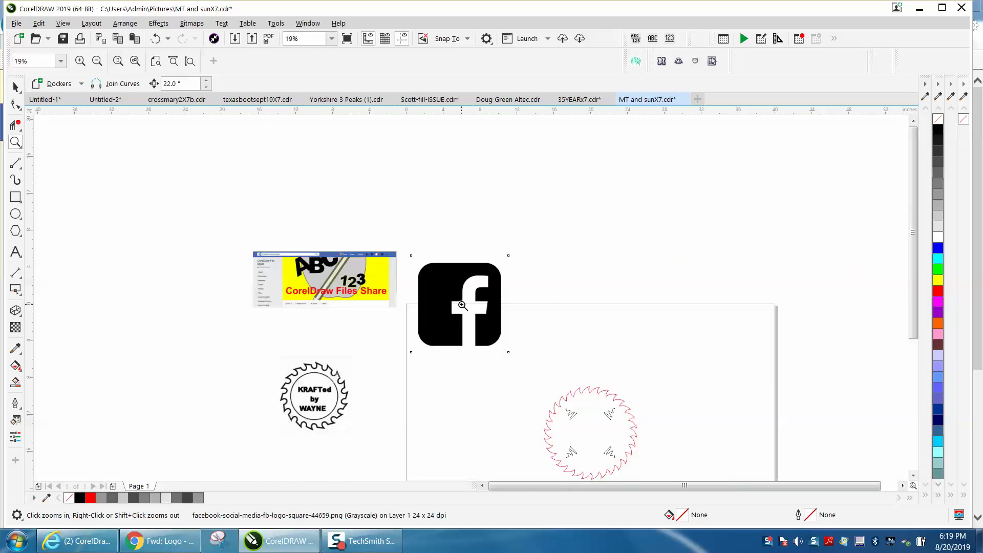
pyautogui.rightClick(484, 316)
pyautogui.moveTo(508, 344); pyautogui.dragTo(619, 411)
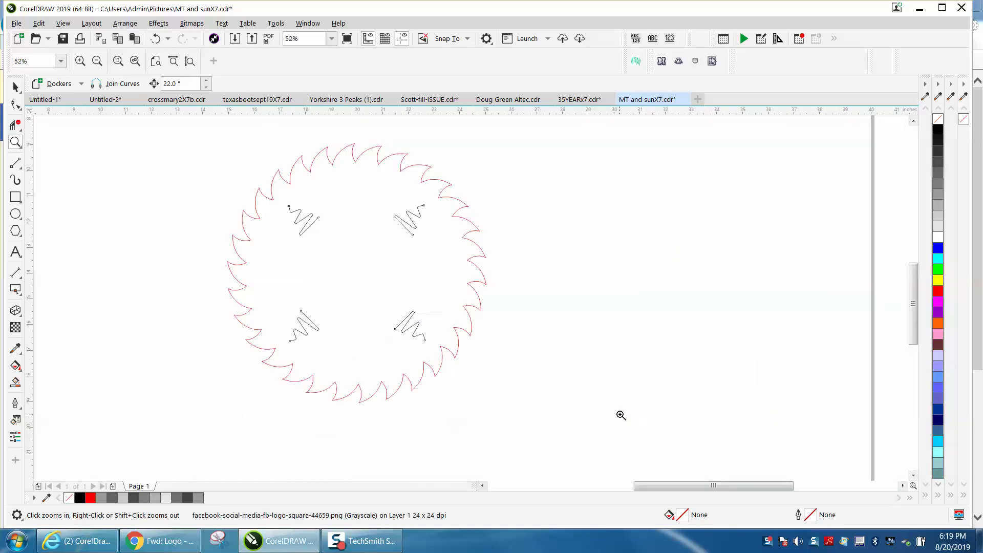
pyautogui.rightClick(458, 336)
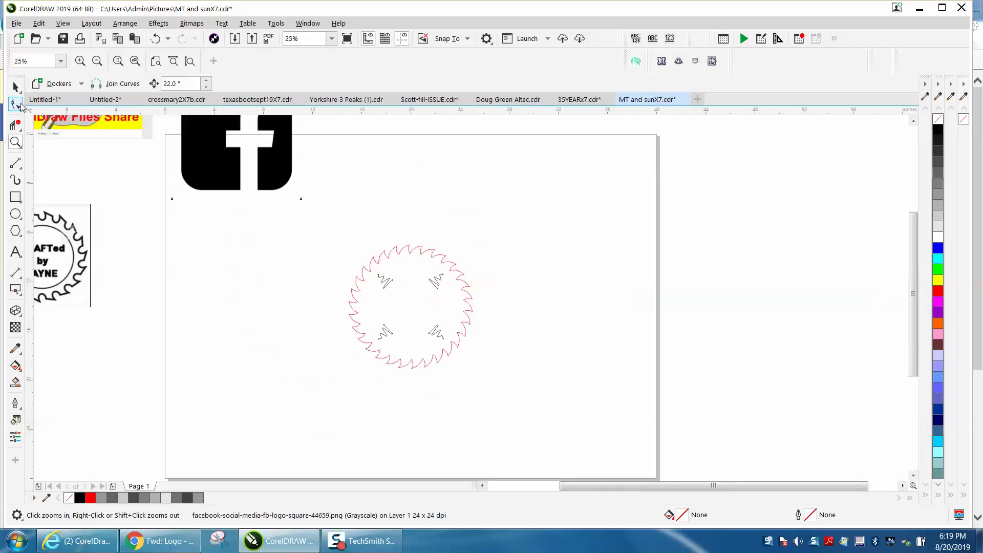
pyautogui.click(16, 87)
pyautogui.moveTo(404, 298); pyautogui.dragTo(574, 213)
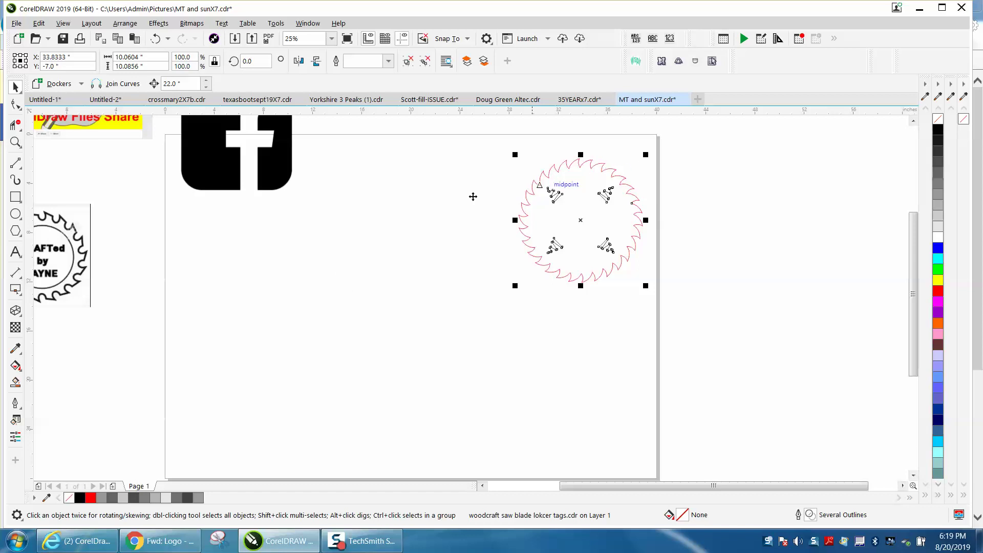
# Draw a large 30-sided polygon and centre it on the page
pyautogui.click(16, 232)
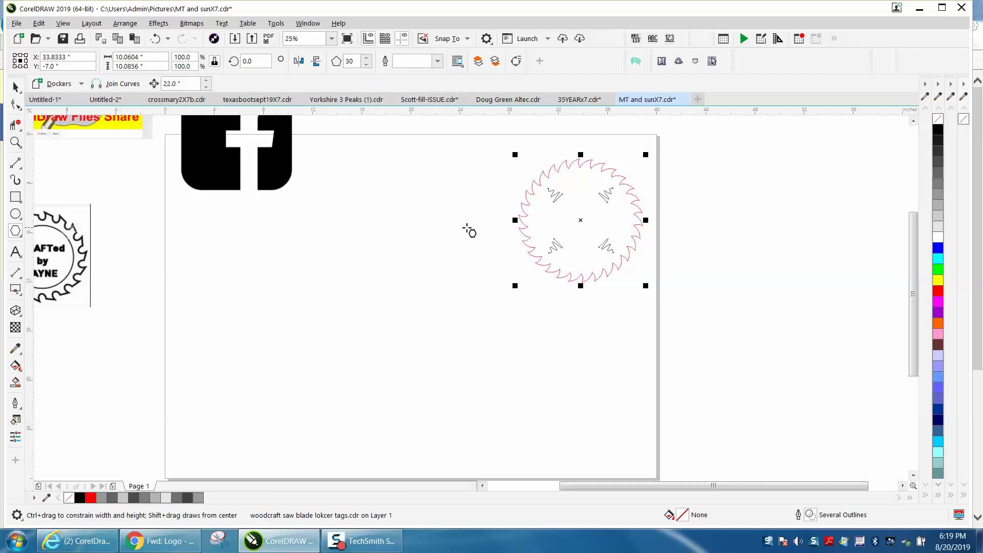
pyautogui.moveTo(466, 224); pyautogui.dragTo(315, 356)
pyautogui.press('p')
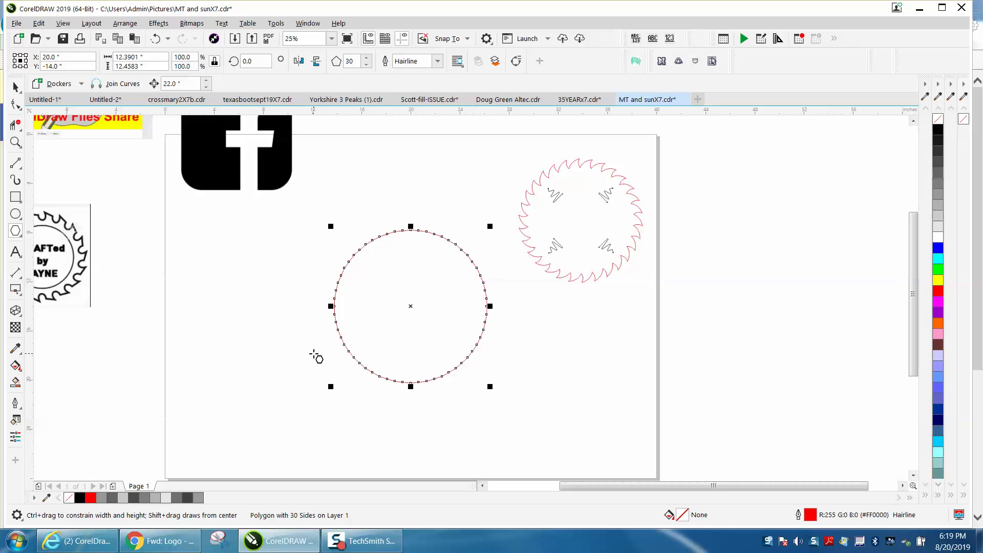
pyautogui.press('Escape')
pyautogui.click(16, 142)
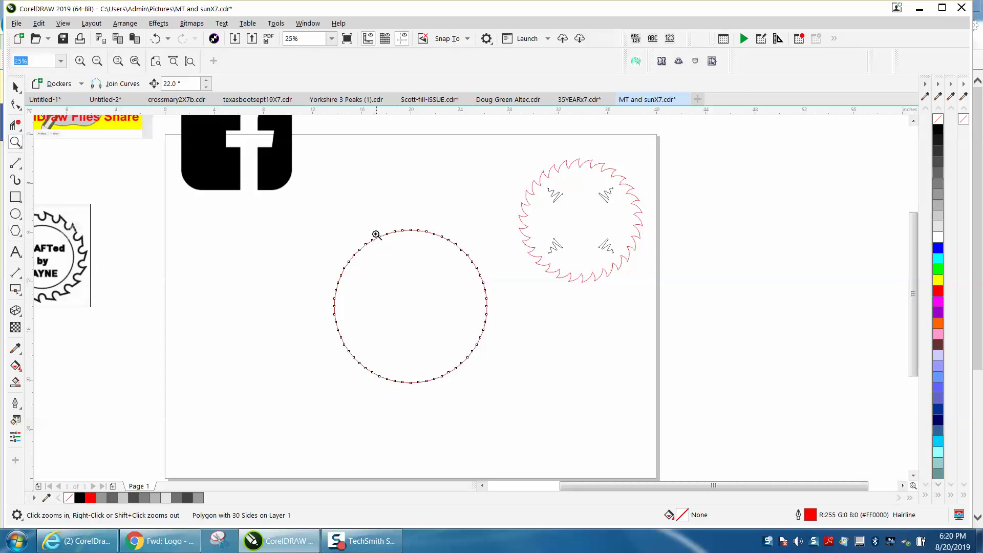
pyautogui.moveTo(377, 235); pyautogui.dragTo(496, 271)
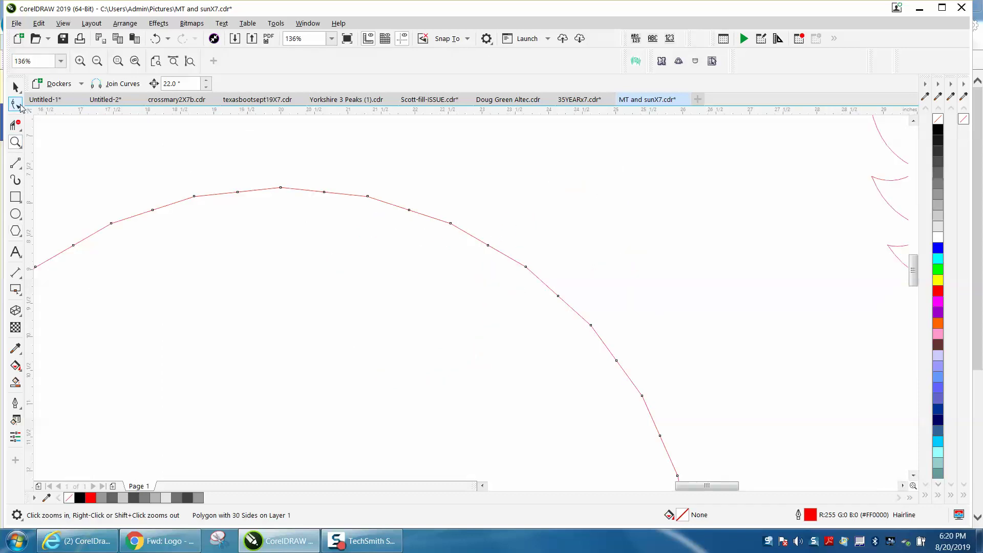
# Pull the polygon's top node inward to form zigzag teeth, then select one tooth edge's two nodes
pyautogui.click(15, 104)
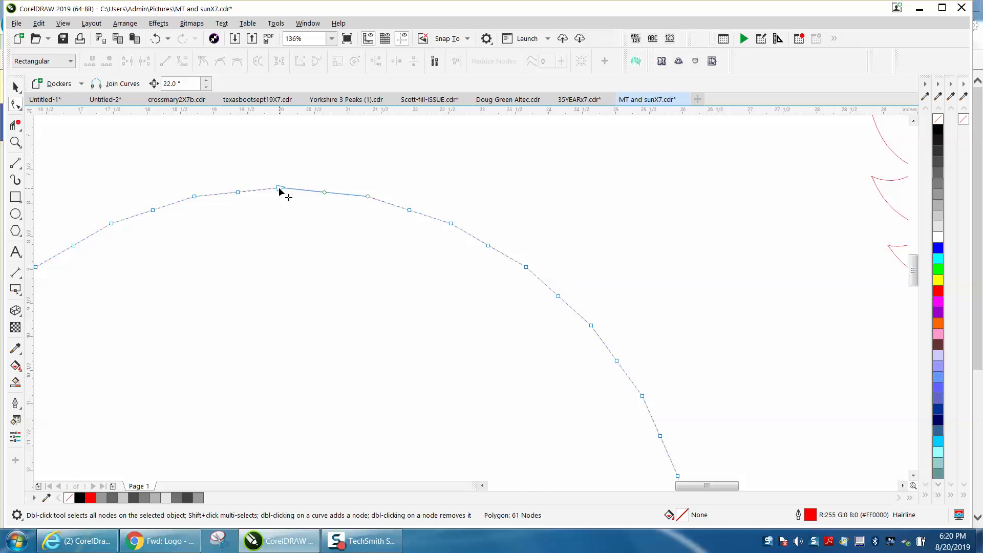
pyautogui.moveTo(280, 188); pyautogui.dragTo(242, 238)
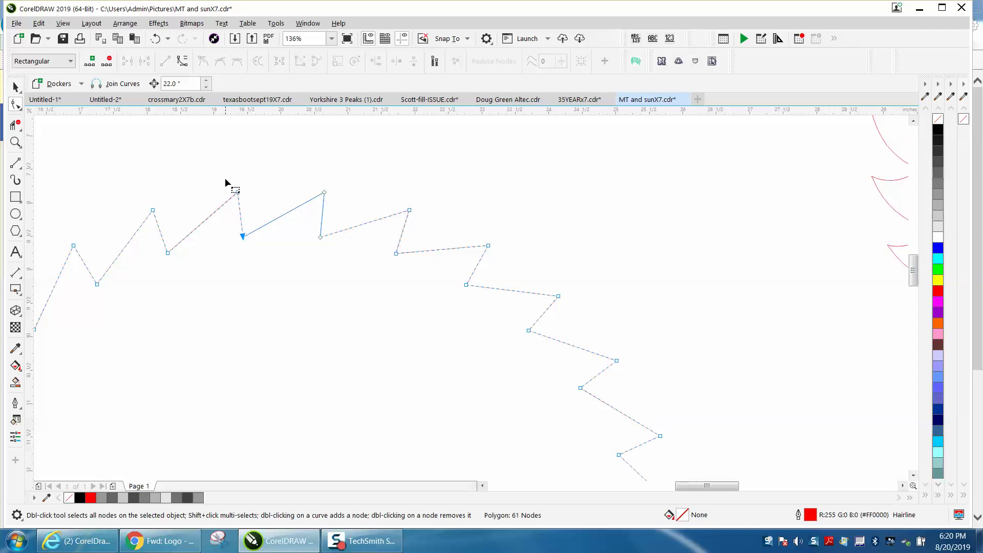
pyautogui.moveTo(250, 250); pyautogui.dragTo(260, 263)
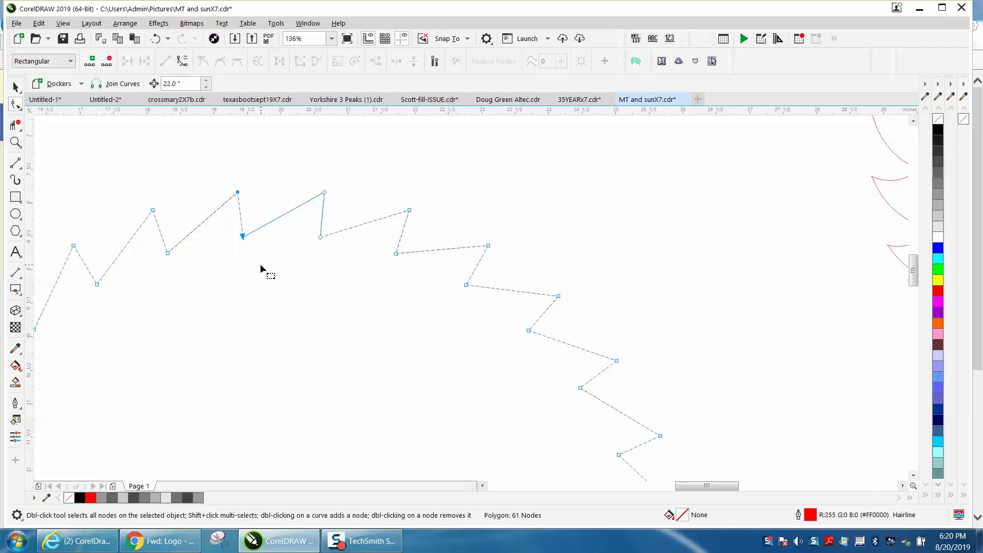
pyautogui.rightClick(244, 239)
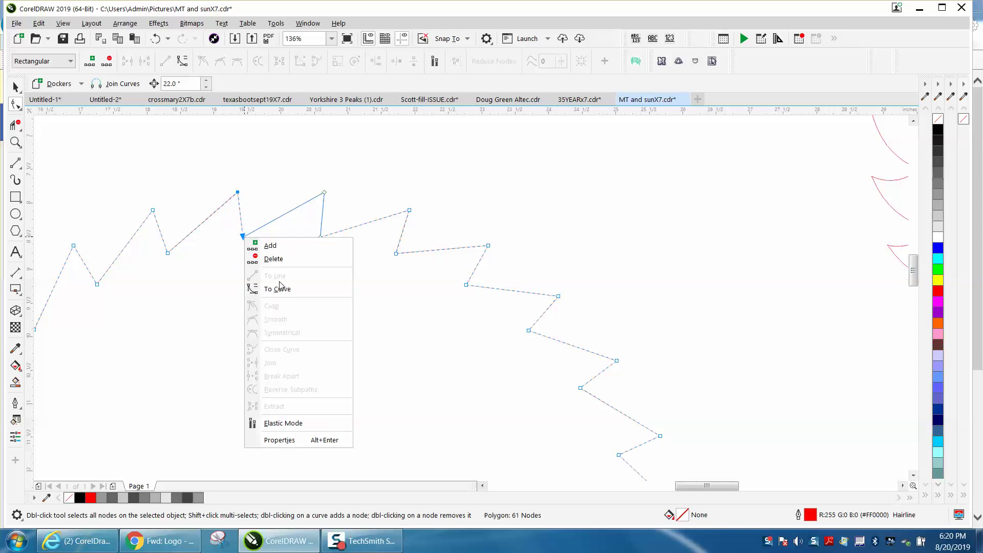
# Convert the tooth segment to a curve and bow the tooth edges outward
pyautogui.click(281, 285)
pyautogui.click(247, 228)
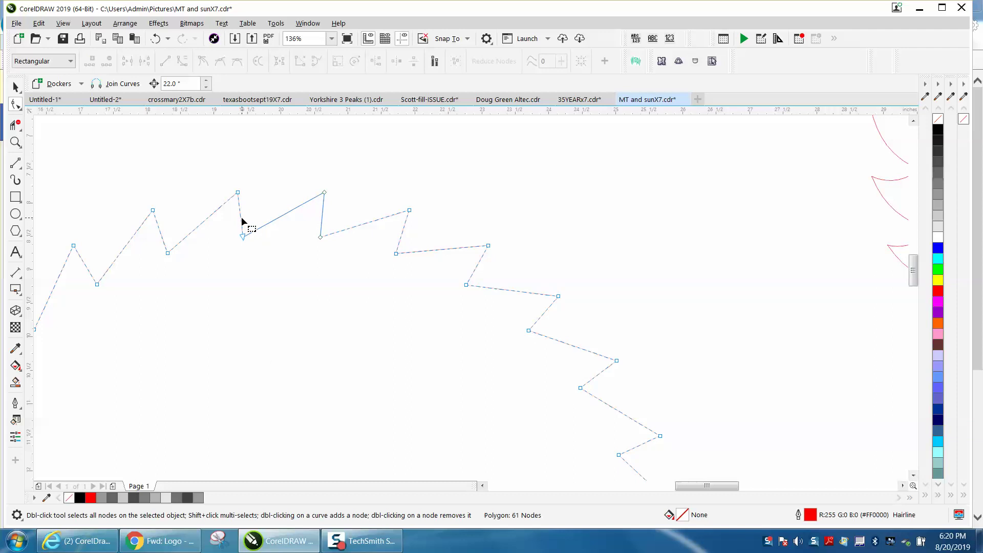
pyautogui.moveTo(241, 220); pyautogui.dragTo(233, 229)
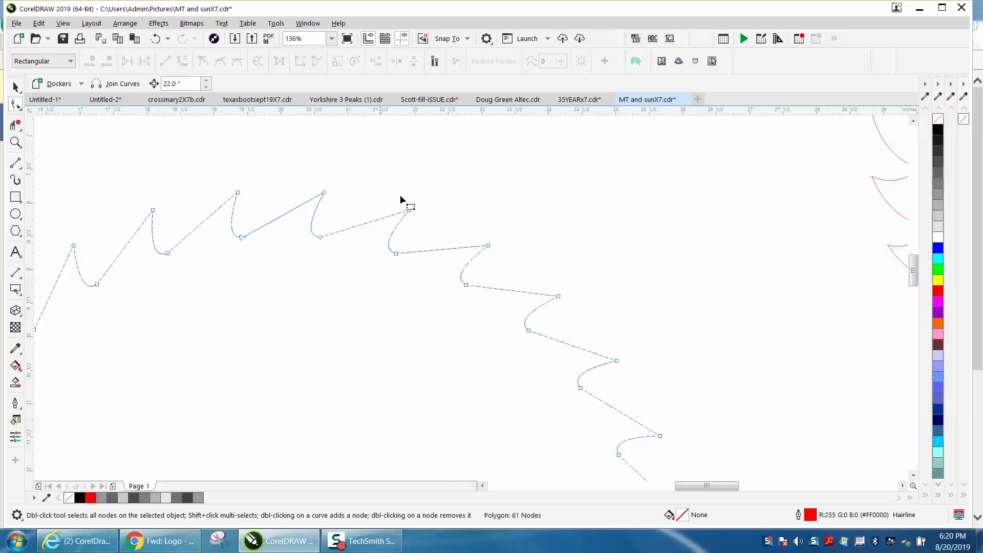
pyautogui.scroll(-2, 416, 199)
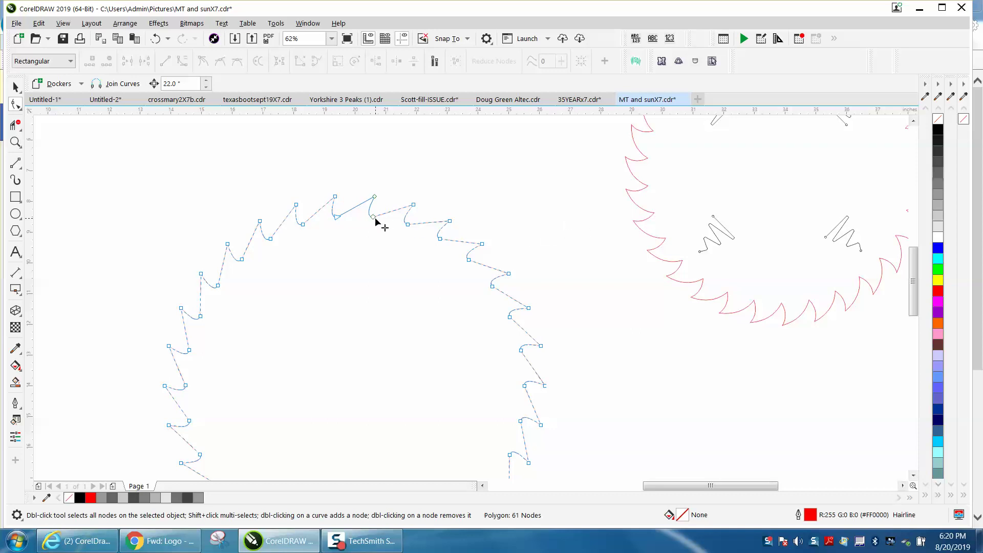
pyautogui.moveTo(377, 220); pyautogui.dragTo(418, 211)
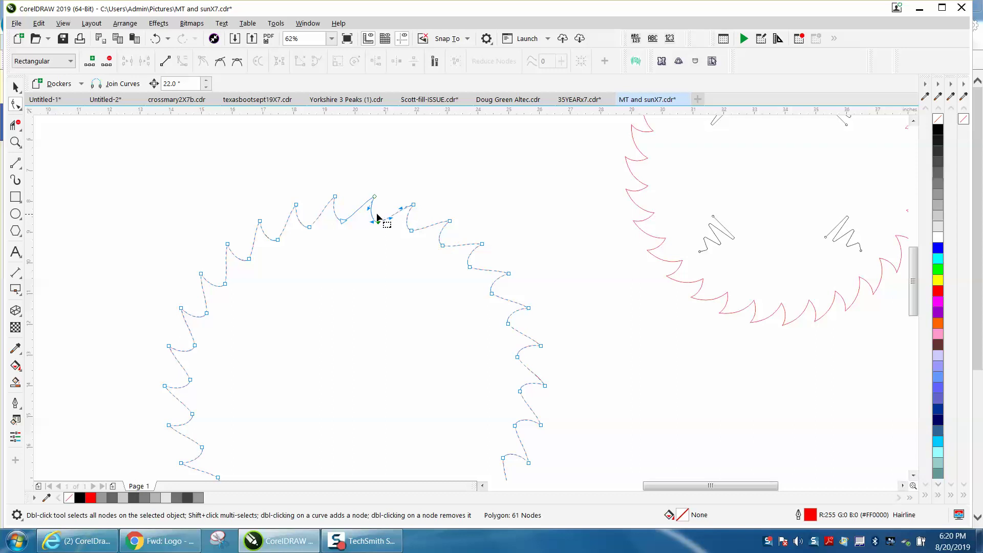
# Zoom in on the upper teeth and bend the top tooth into a hooked shape
pyautogui.click(16, 141)
pyautogui.moveTo(297, 161); pyautogui.dragTo(491, 297)
pyautogui.click(16, 106)
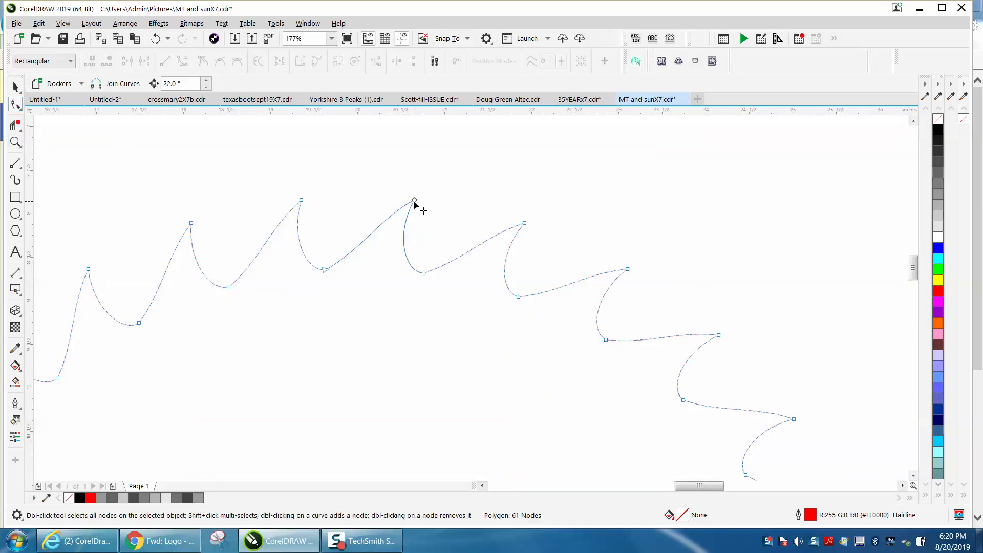
pyautogui.click(414, 200)
pyautogui.moveTo(379, 220); pyautogui.dragTo(369, 199)
pyautogui.scroll(-3, 529, 204)
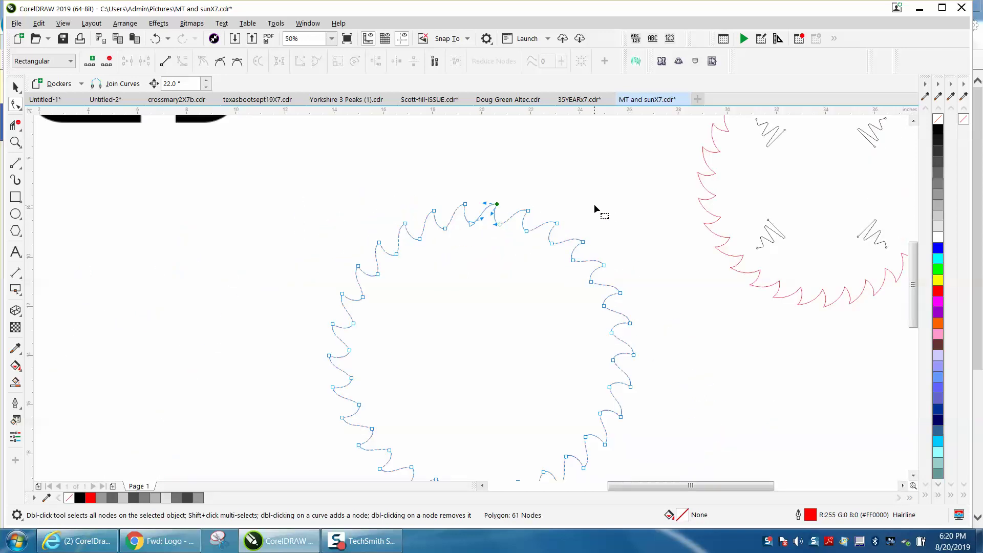
pyautogui.click(15, 87)
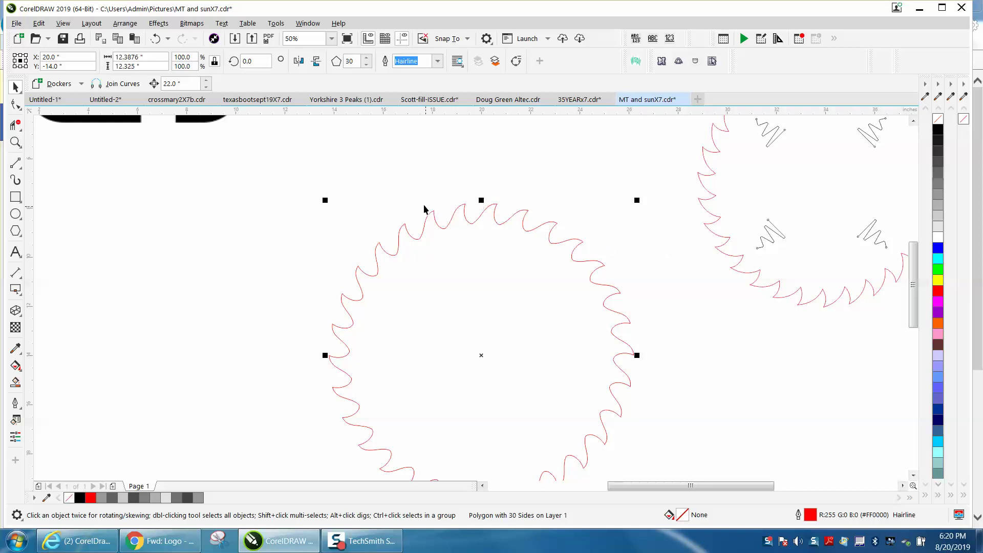
# Draw a small rectangle and rotate it about 28° over the top tooth's tip
pyautogui.click(15, 196)
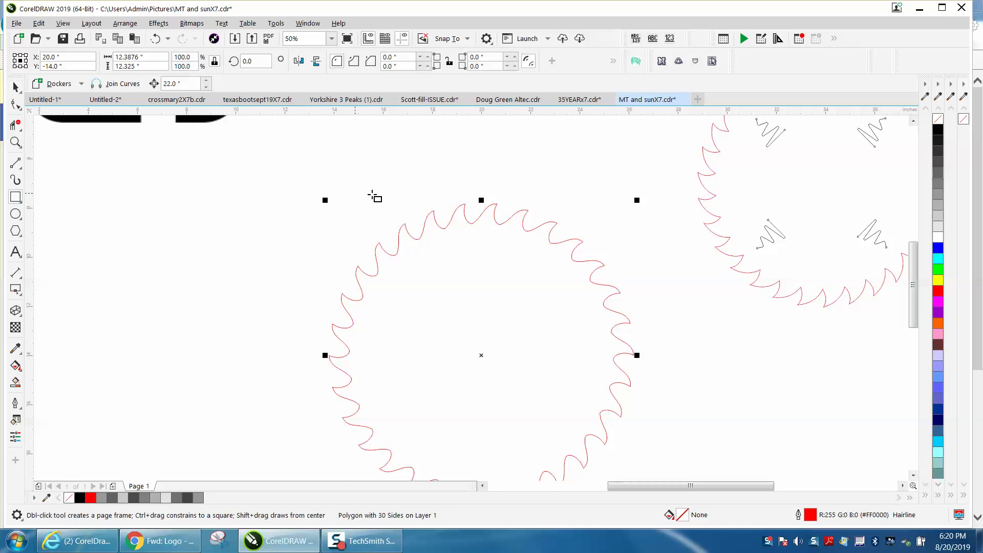
pyautogui.scroll(2, 469, 182)
pyautogui.moveTo(468, 179); pyautogui.dragTo(450, 188)
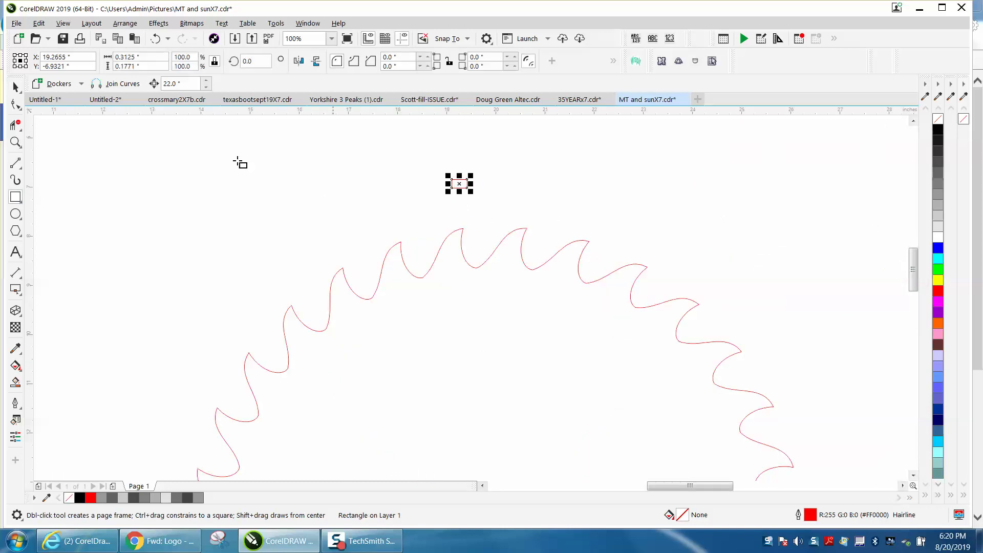
pyautogui.click(15, 142)
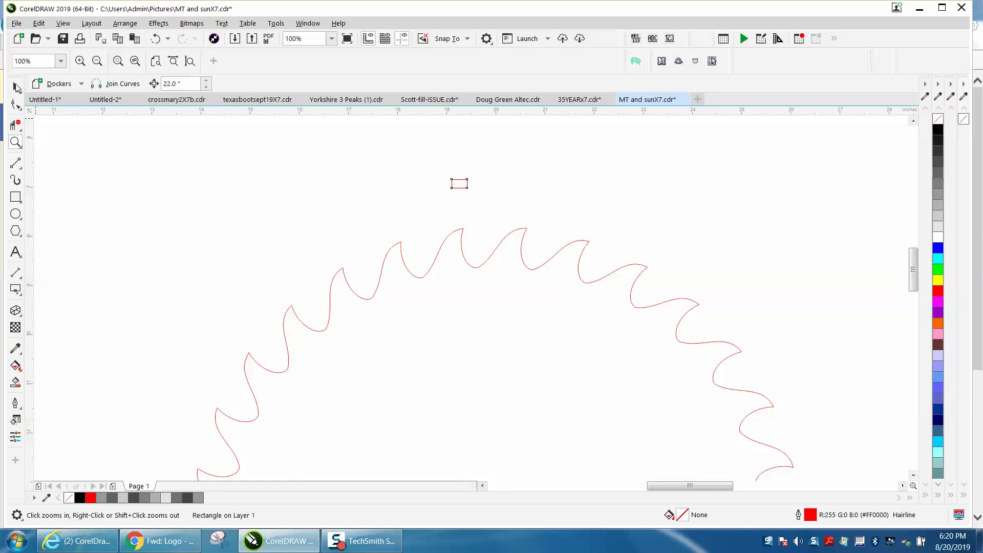
pyautogui.click(16, 87)
pyautogui.moveTo(457, 181); pyautogui.dragTo(454, 231)
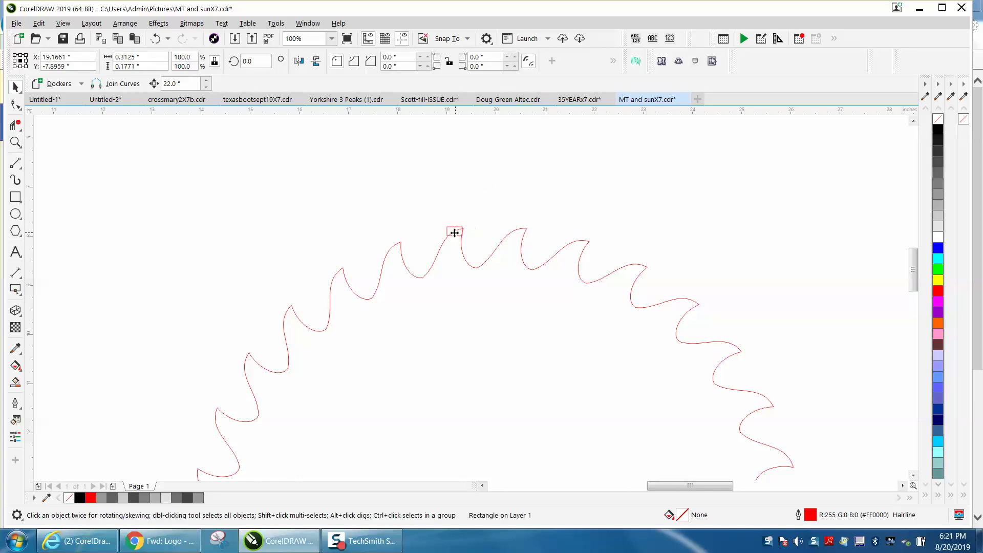
pyautogui.press('z')
pyautogui.click(446, 242)
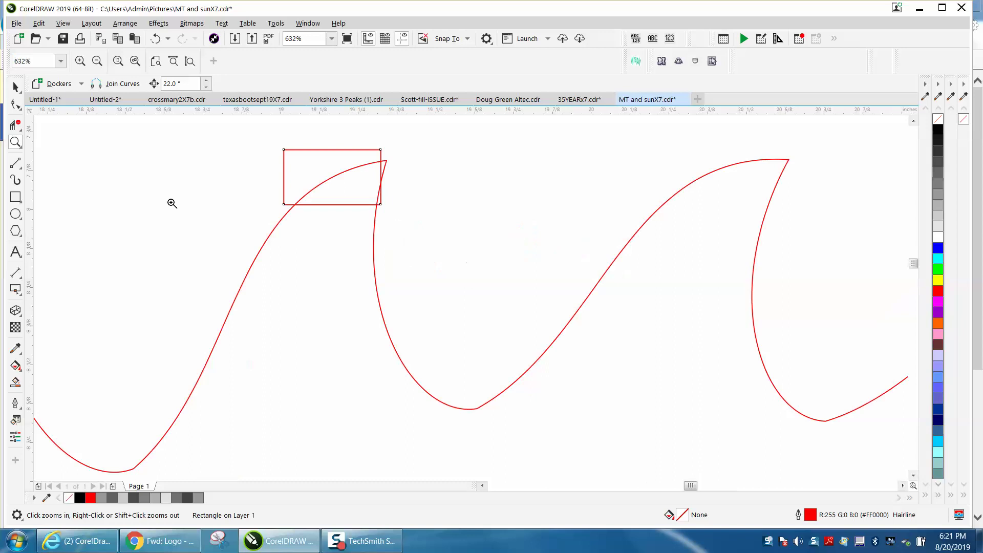
pyautogui.click(16, 86)
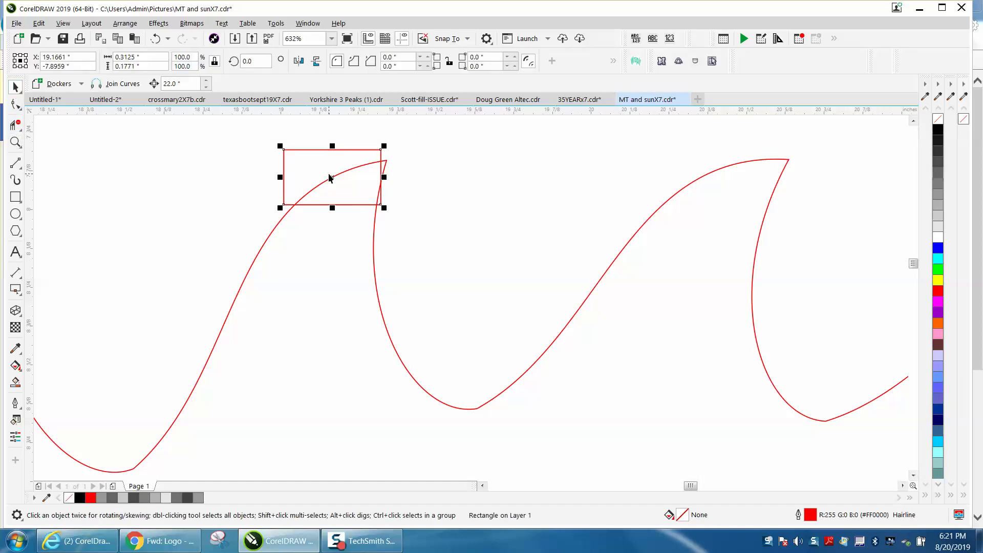
pyautogui.click(329, 175)
pyautogui.moveTo(385, 147); pyautogui.dragTo(357, 130)
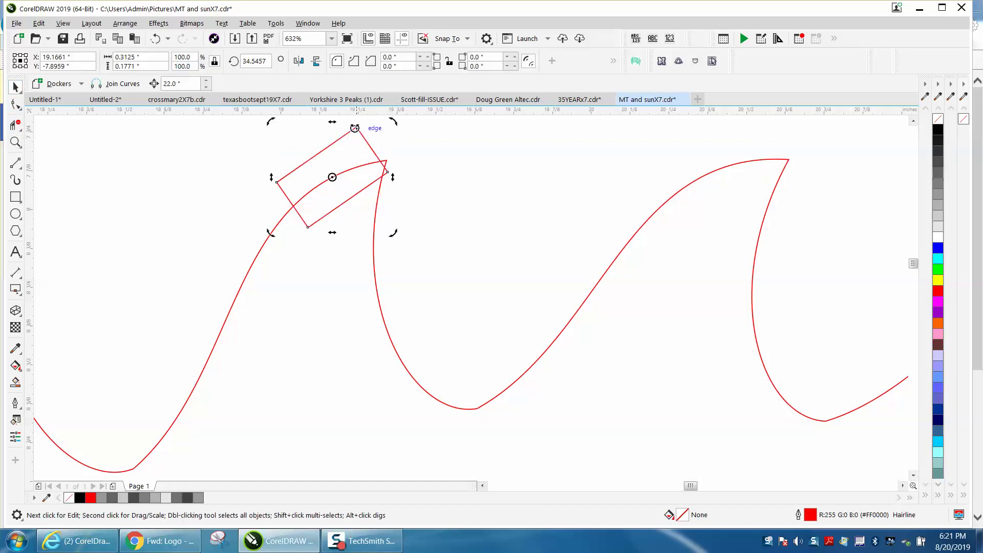
pyautogui.click(333, 164)
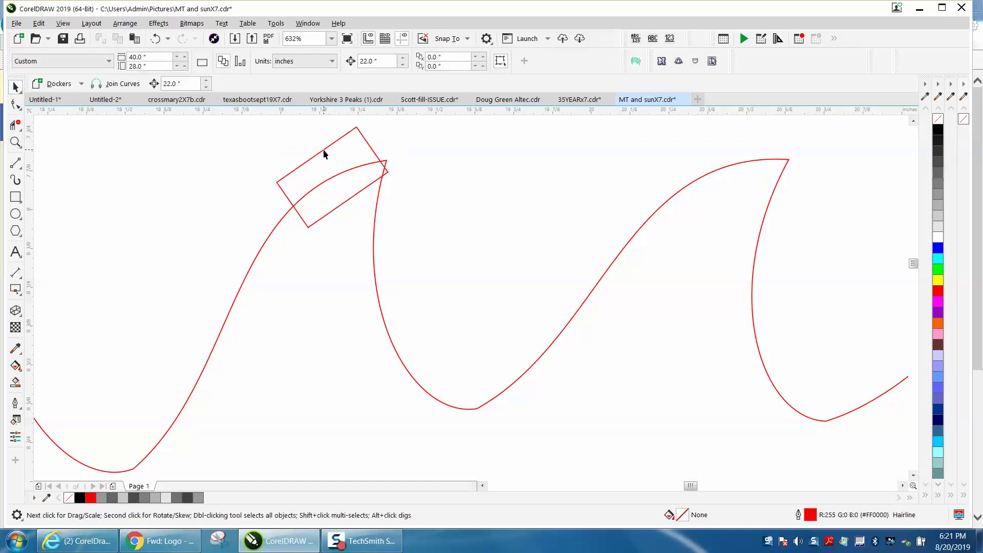
pyautogui.moveTo(324, 154); pyautogui.dragTo(338, 161)
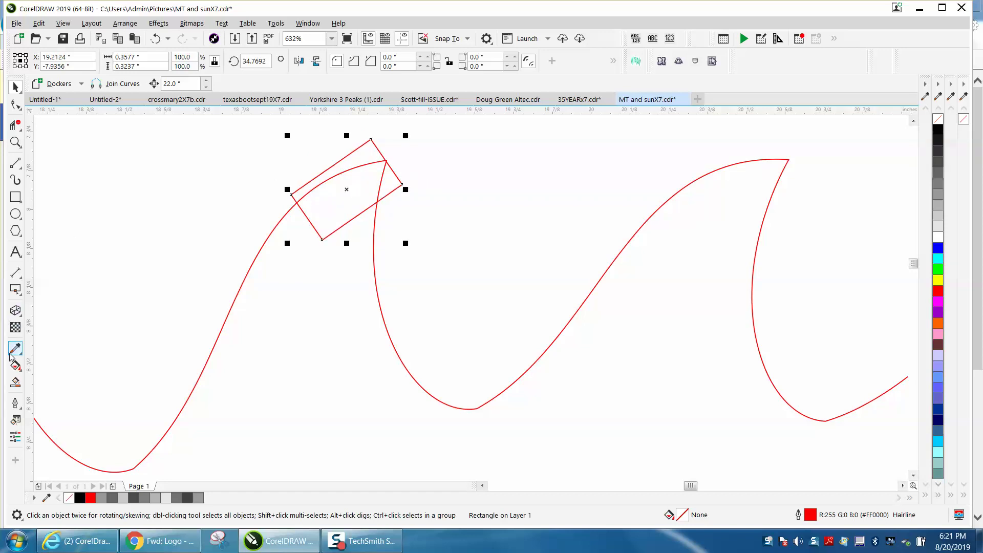
# Smart Fill the tooth-tip overlap black and select the helper rectangle
pyautogui.click(16, 382)
pyautogui.click(324, 221)
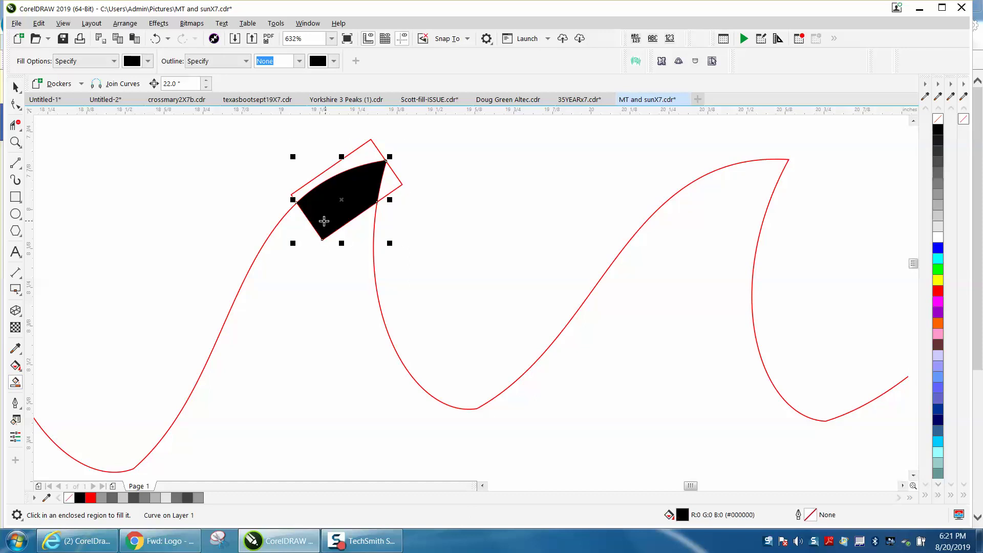
pyautogui.click(16, 87)
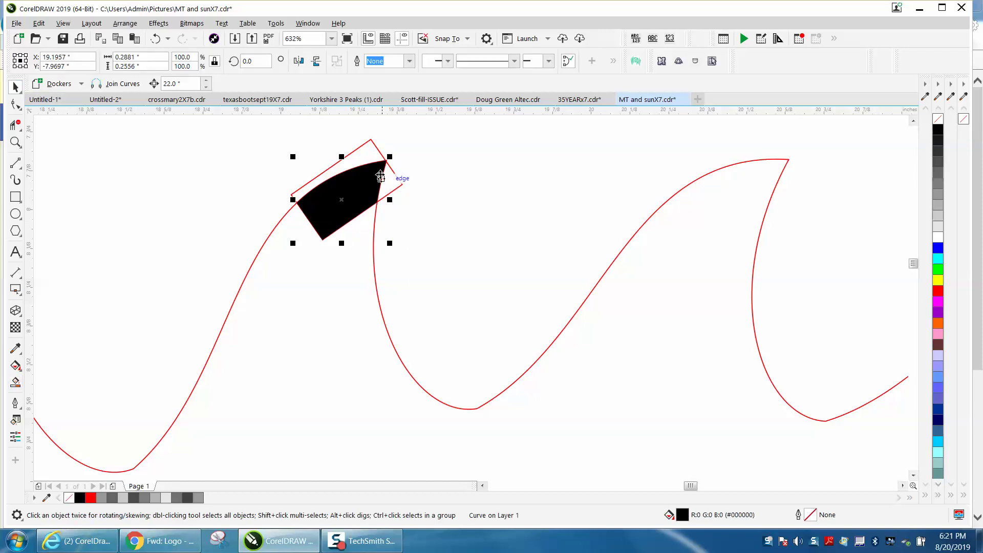
pyautogui.click(381, 156)
# Delete the helper rectangle and move the black tip's rotation centre to the blade centre
pyautogui.press('Delete')
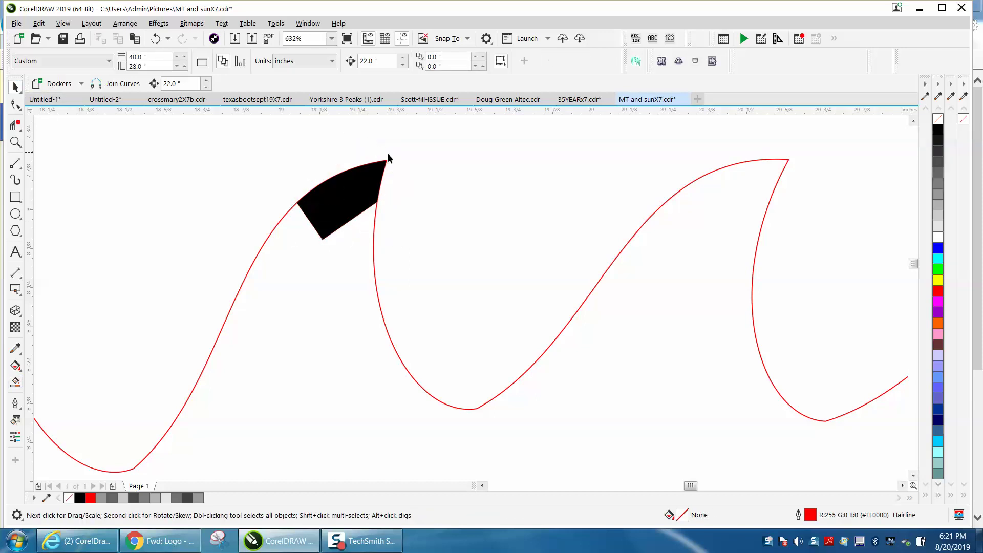
pyautogui.scroll(-2, 388, 161)
pyautogui.scroll(-4, 395, 168)
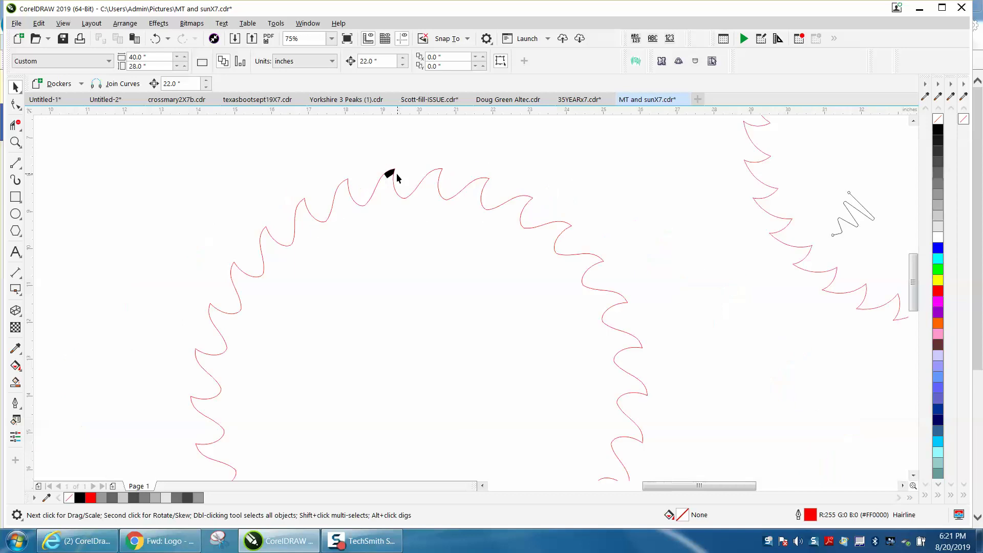
pyautogui.scroll(-1, 397, 177)
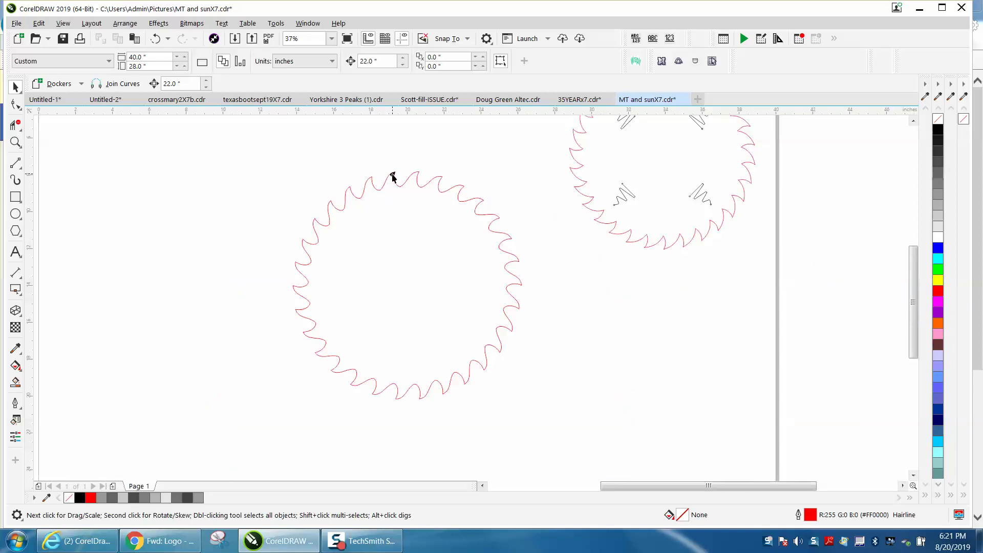
pyautogui.click(392, 175)
pyautogui.click(392, 174)
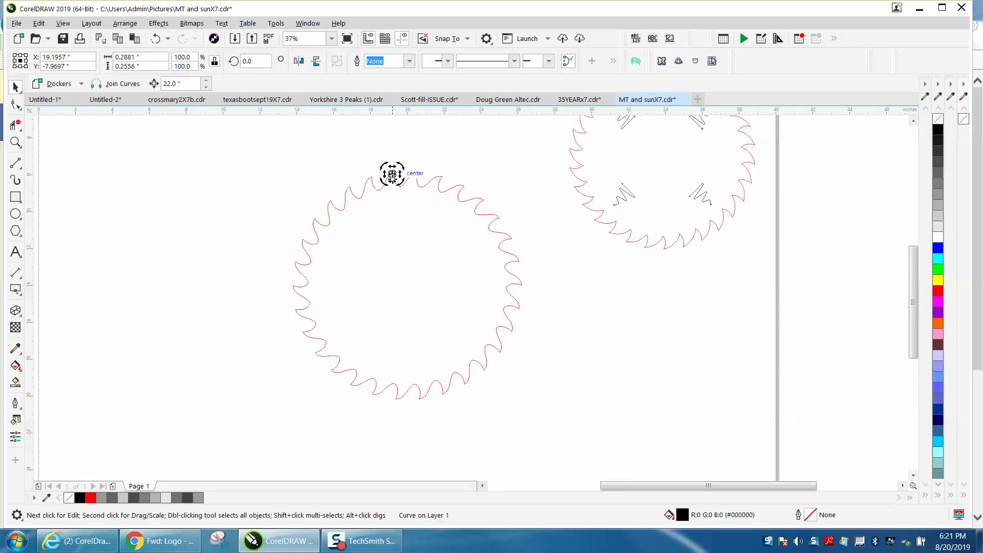
pyautogui.moveTo(407, 287); pyautogui.dragTo(411, 289)
# Add vertical and horizontal guidelines through the blade centre and reselect the tip
pyautogui.moveTo(32, 148); pyautogui.dragTo(407, 164)
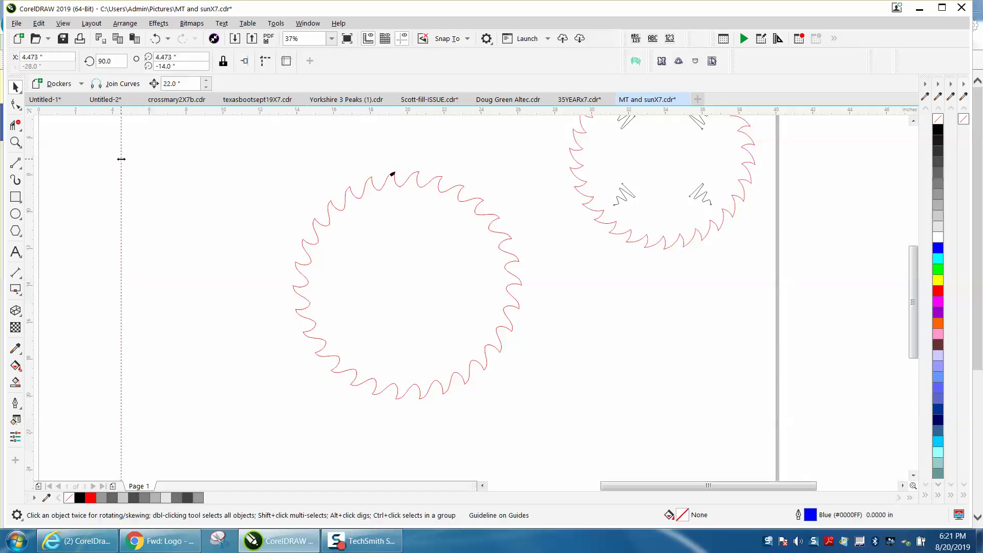
pyautogui.moveTo(309, 144); pyautogui.dragTo(309, 145)
pyautogui.click(392, 177)
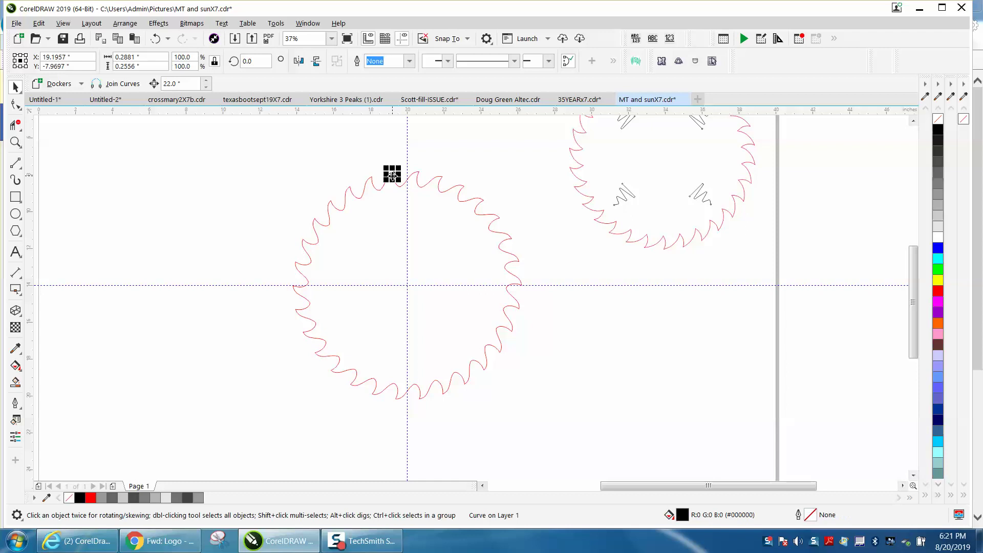
pyautogui.click(15, 142)
pyautogui.moveTo(333, 162); pyautogui.dragTo(540, 352)
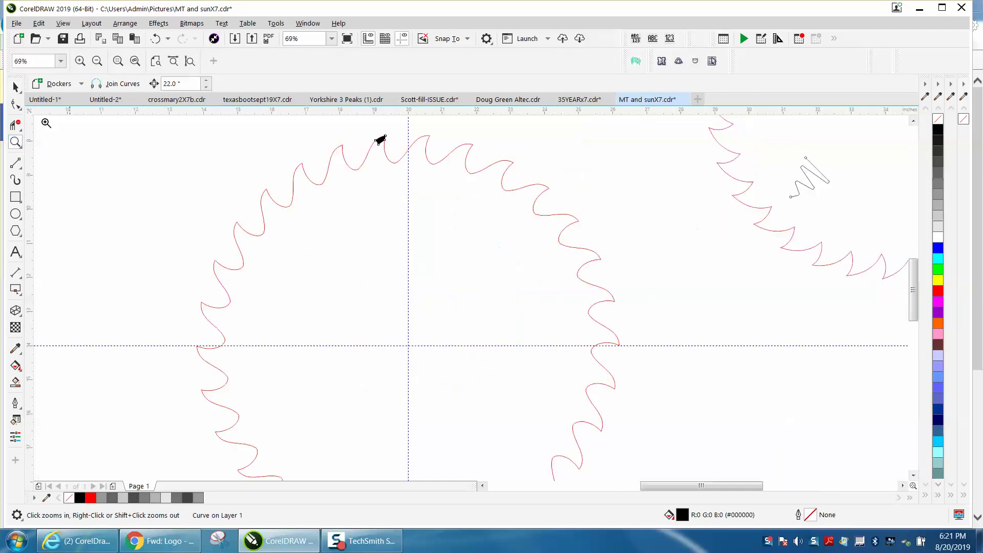
pyautogui.press('space')
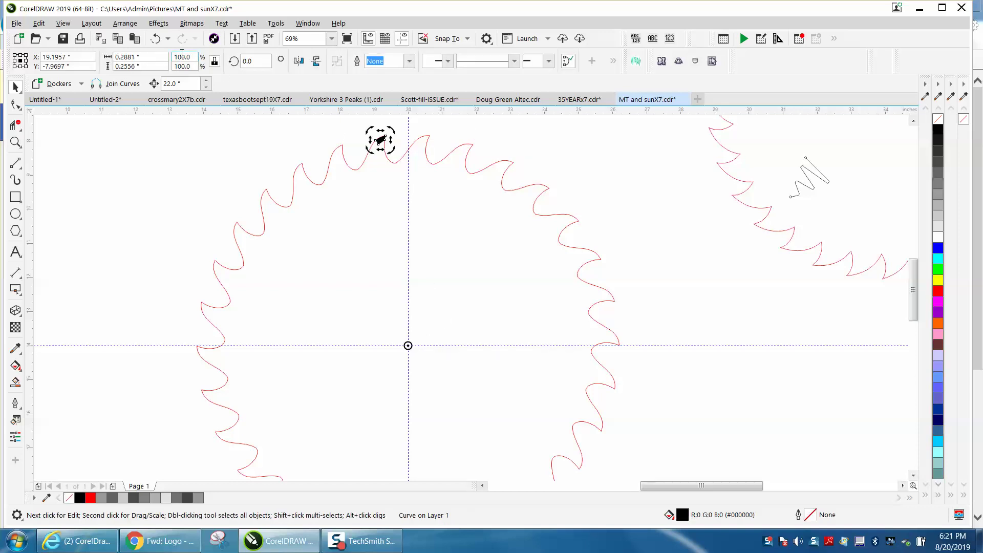
# Rotate the black tip by 12° with 29 copies using the Transform Rotate settings
pyautogui.click(125, 23)
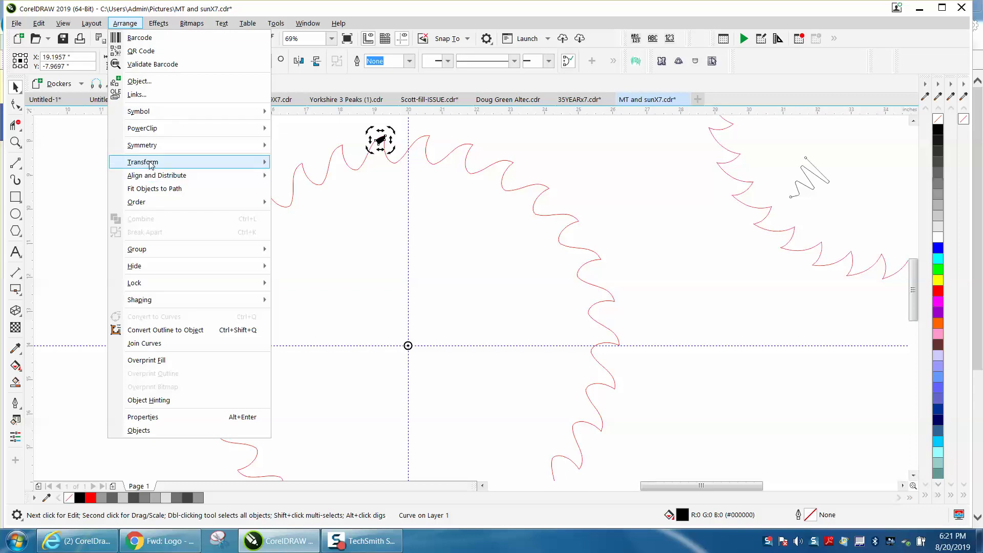
pyautogui.moveTo(151, 164)
pyautogui.click(295, 176)
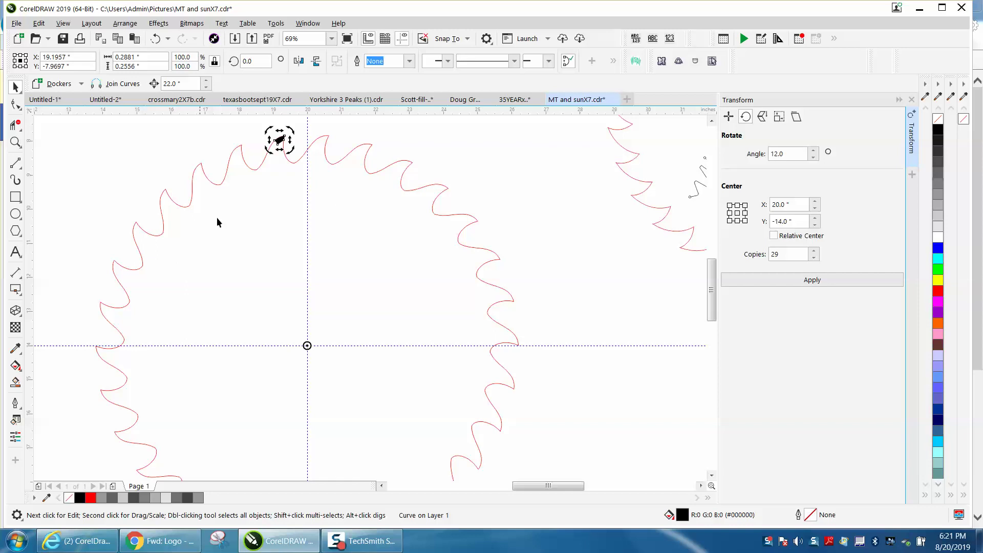
pyautogui.click(783, 155)
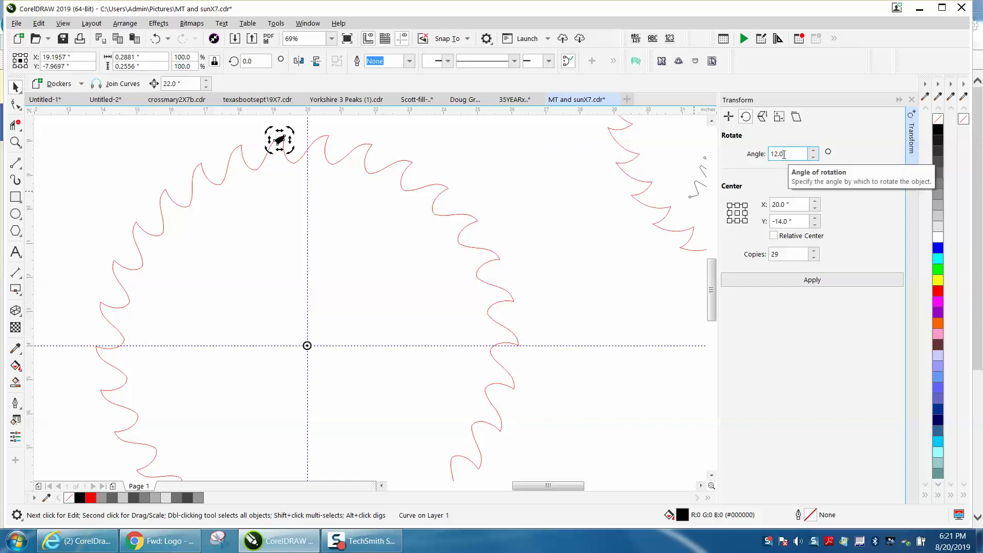
pyautogui.click(786, 256)
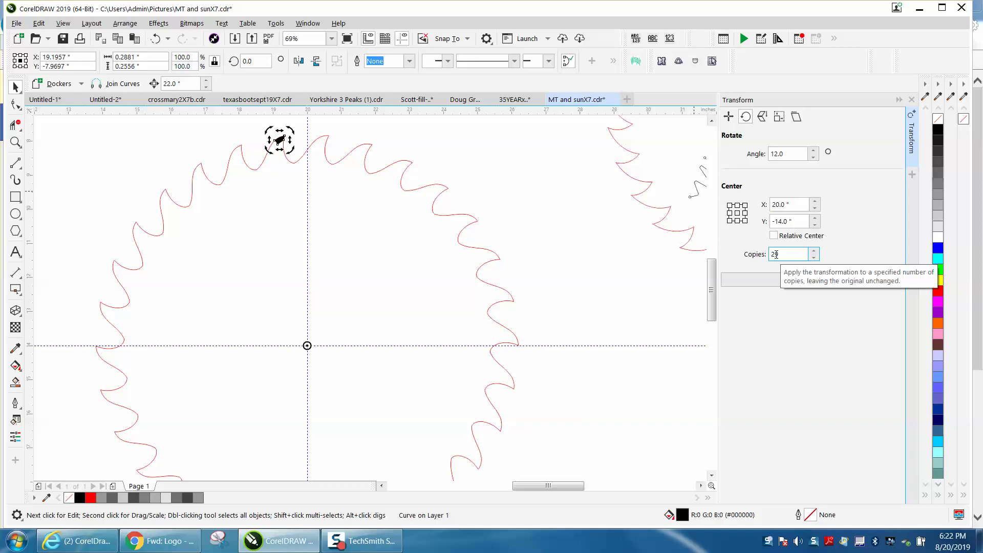
pyautogui.click(819, 281)
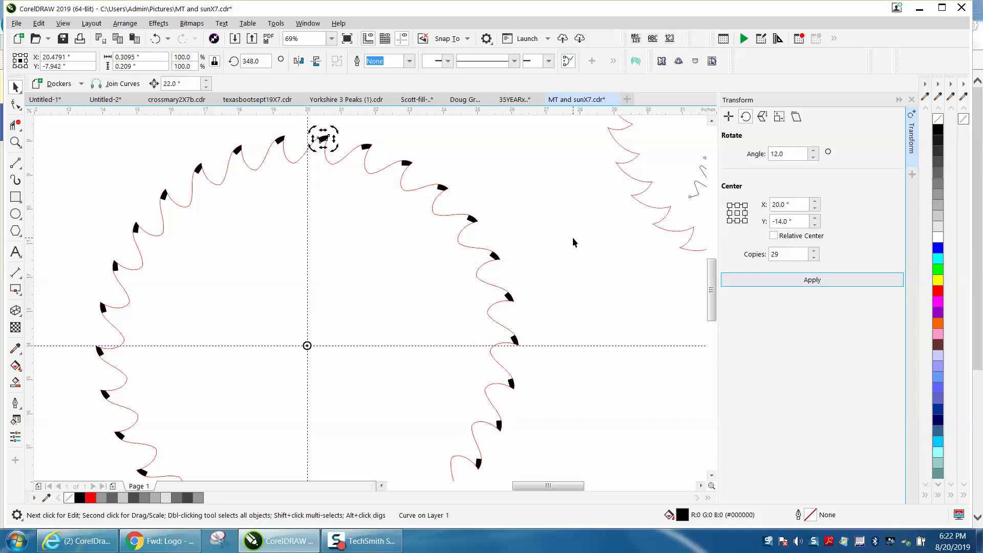
pyautogui.scroll(-2, 573, 238)
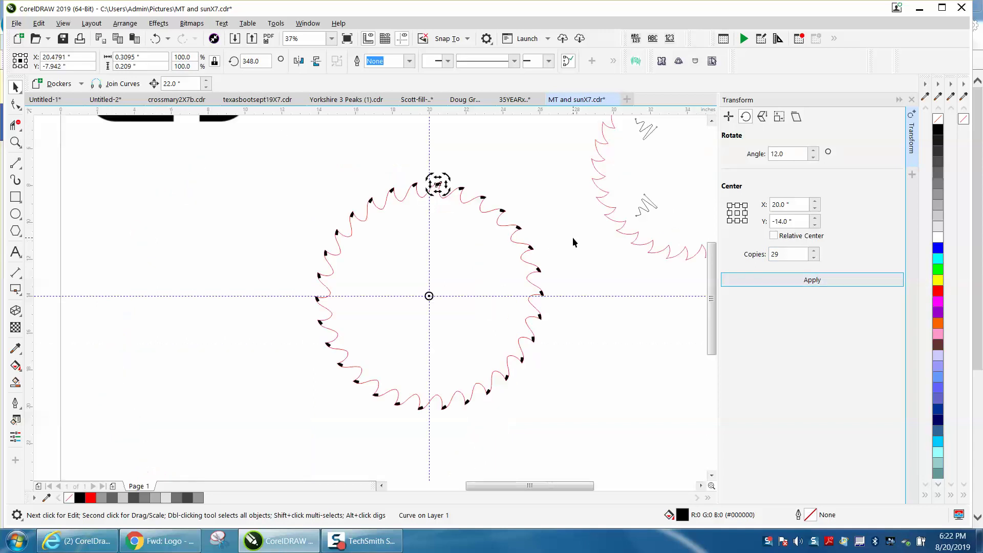
# Drag the KRAFTed reference logo onto the page to the left of the blade
pyautogui.click(15, 87)
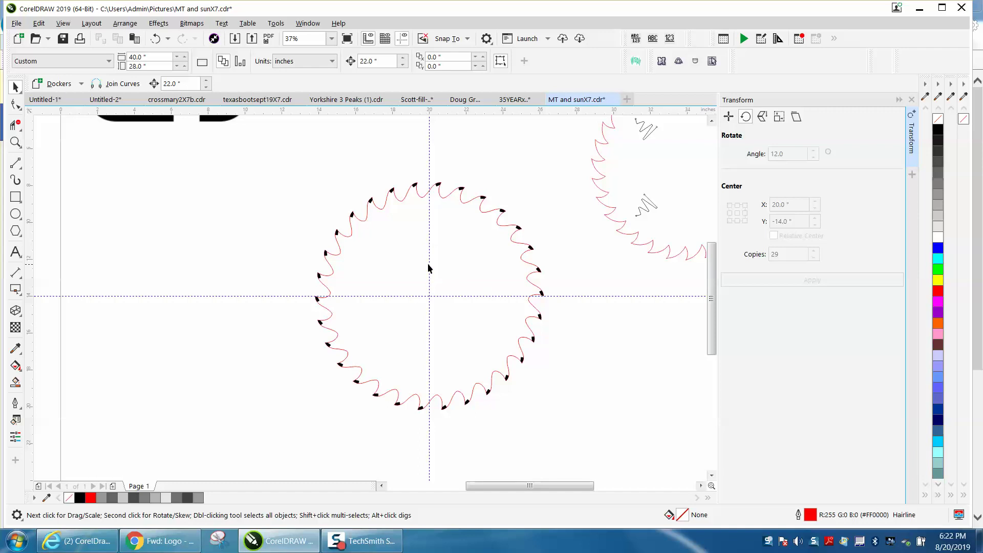
pyautogui.scroll(-4, 98, 211)
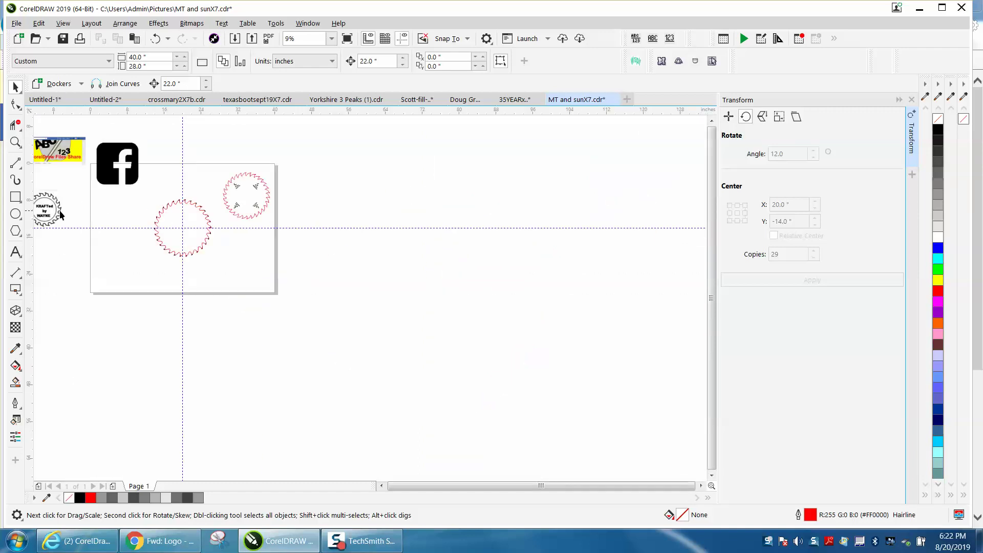
pyautogui.moveTo(60, 214); pyautogui.dragTo(291, 274)
pyautogui.press('z')
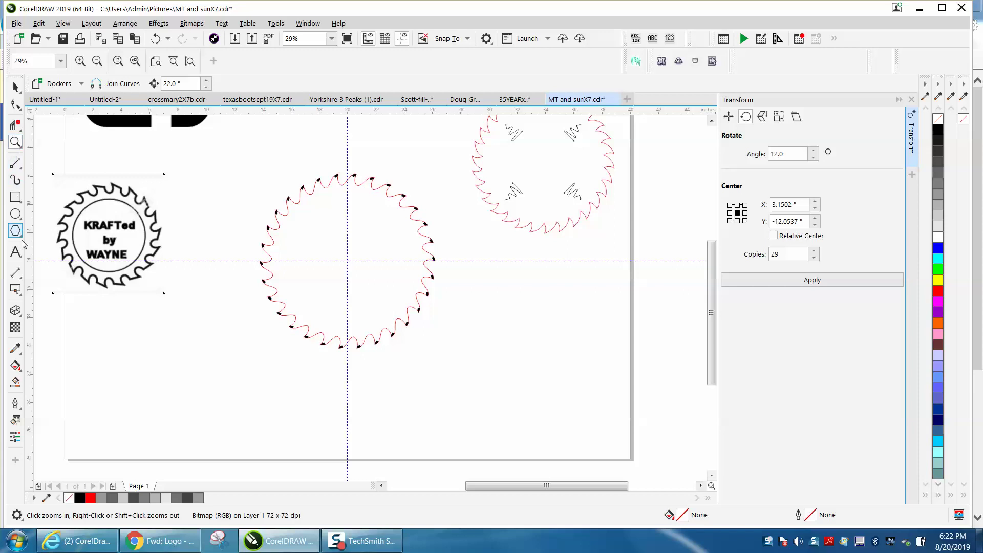
# Draw a circle, enlarge it to about 9.09 inches and centre it in the blade
pyautogui.click(15, 213)
pyautogui.moveTo(492, 240); pyautogui.dragTo(383, 331)
pyautogui.press('p')
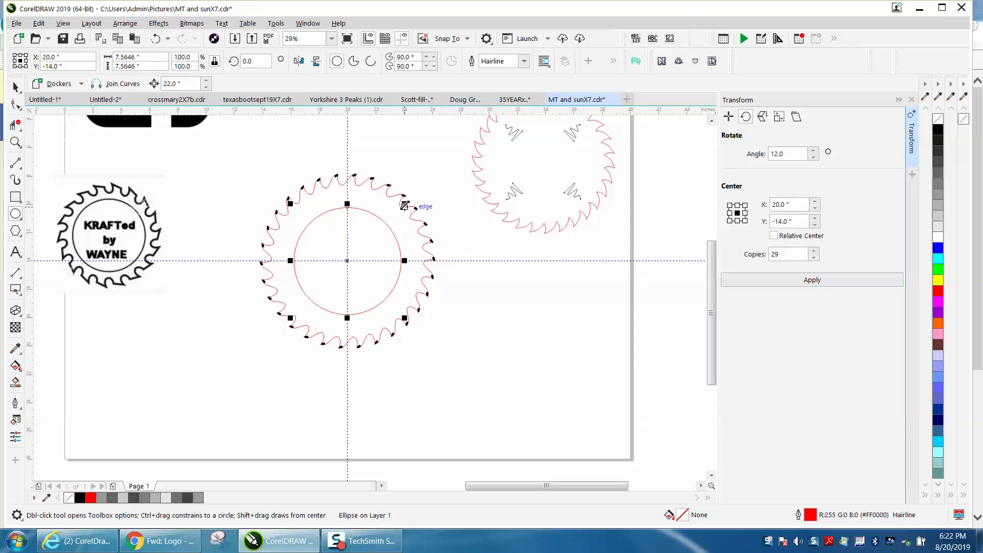
pyautogui.moveTo(405, 204); pyautogui.dragTo(426, 182)
pyautogui.press('p')
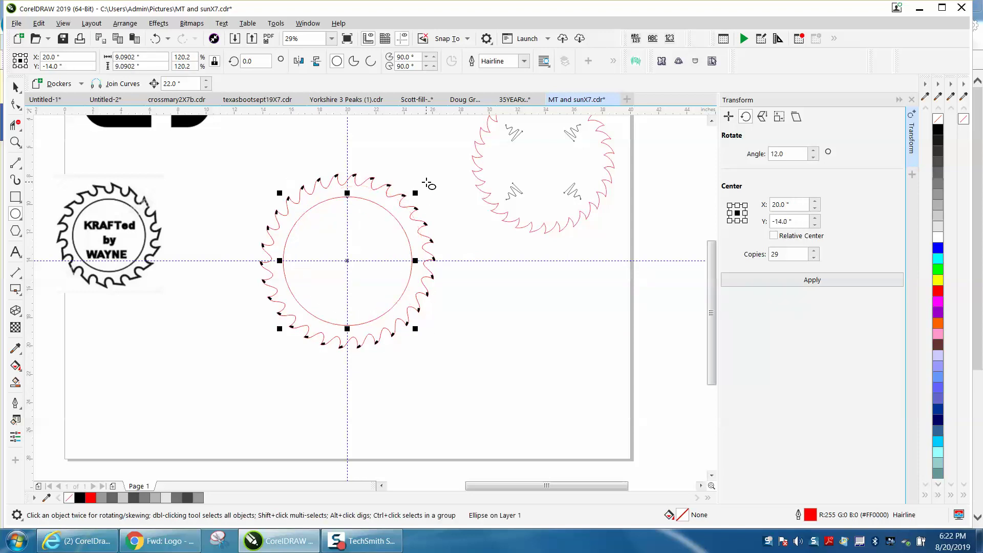
pyautogui.doubleClick(814, 514)
# Give the inner circle a black 0.1 in outline with Scale with object ticked
pyautogui.click(410, 226)
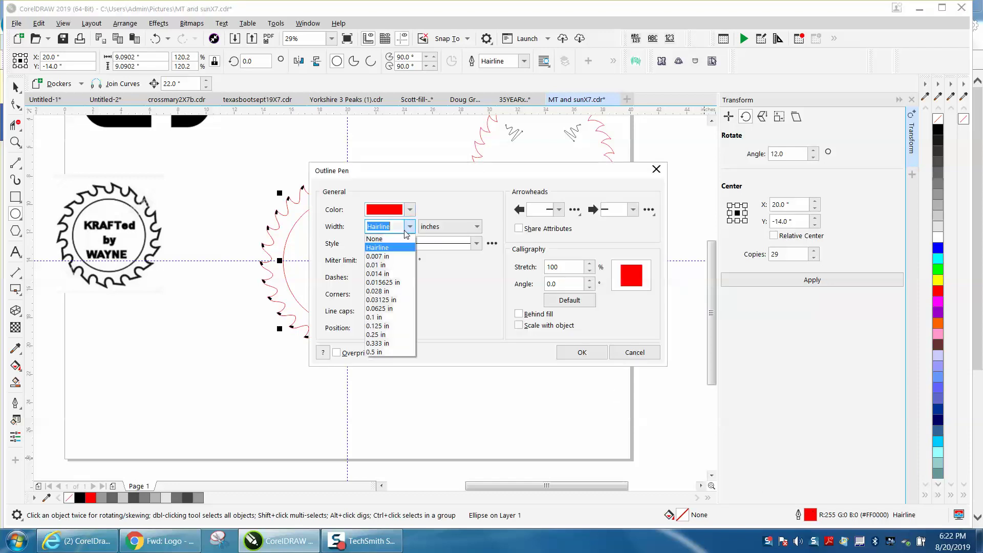
pyautogui.click(381, 317)
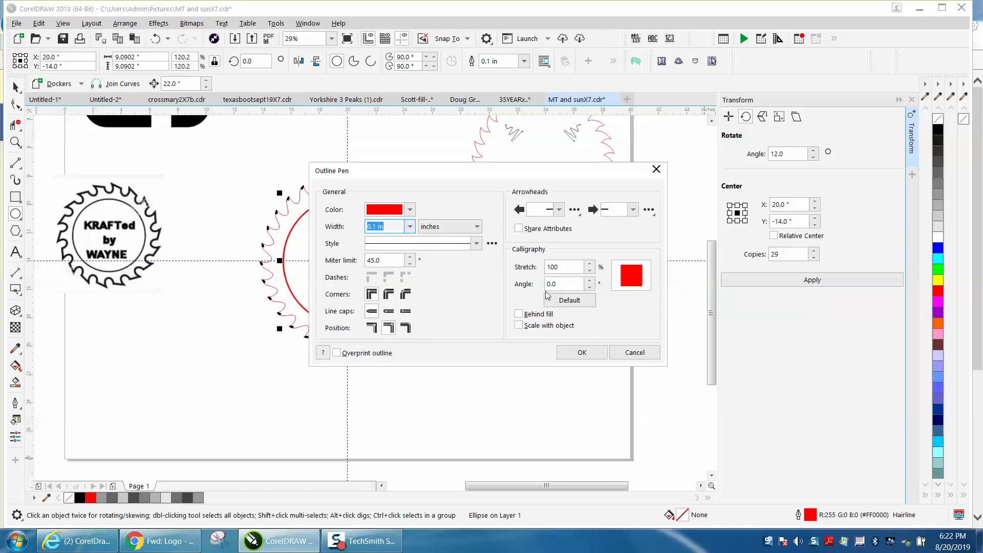
pyautogui.click(519, 326)
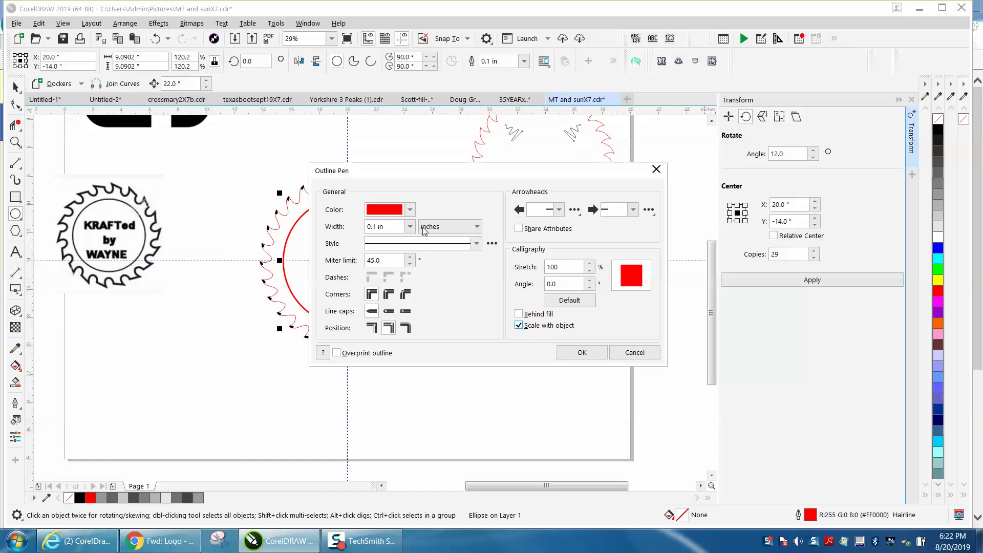
pyautogui.click(410, 209)
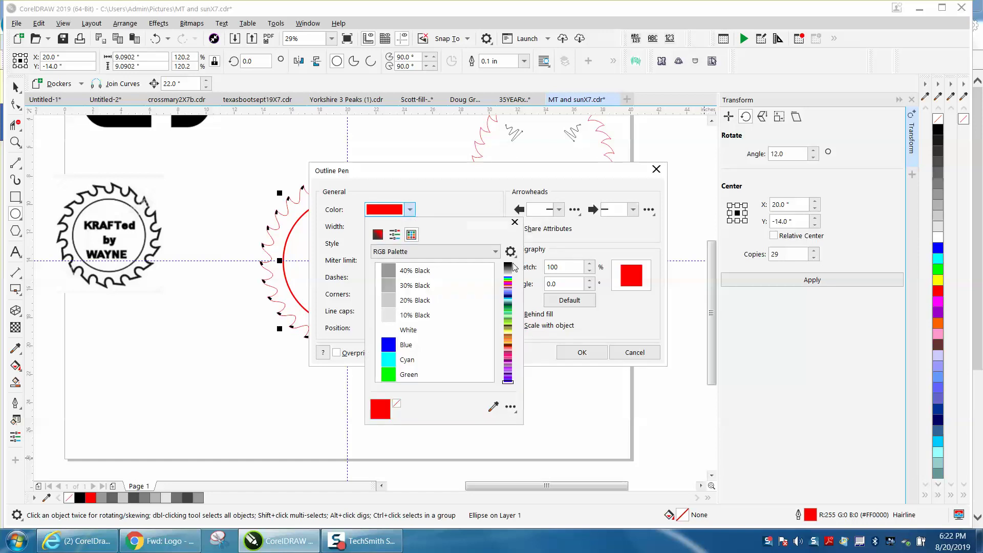
pyautogui.click(509, 266)
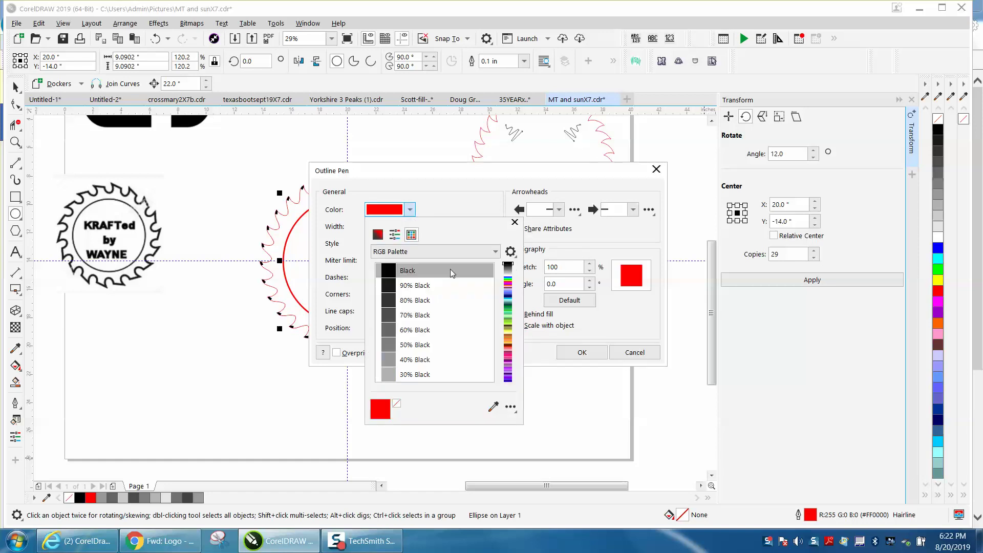
pyautogui.click(389, 270)
pyautogui.click(577, 355)
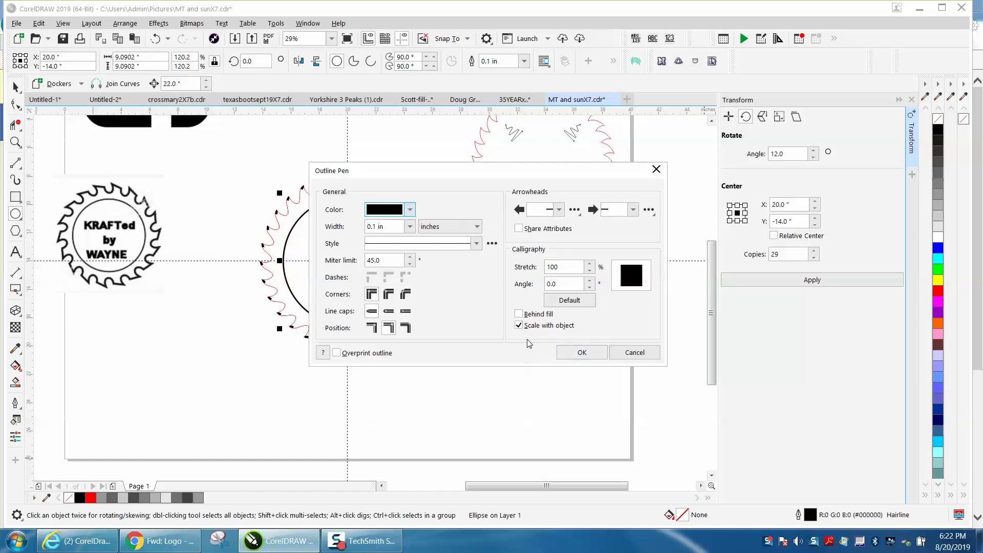
pyautogui.click(582, 356)
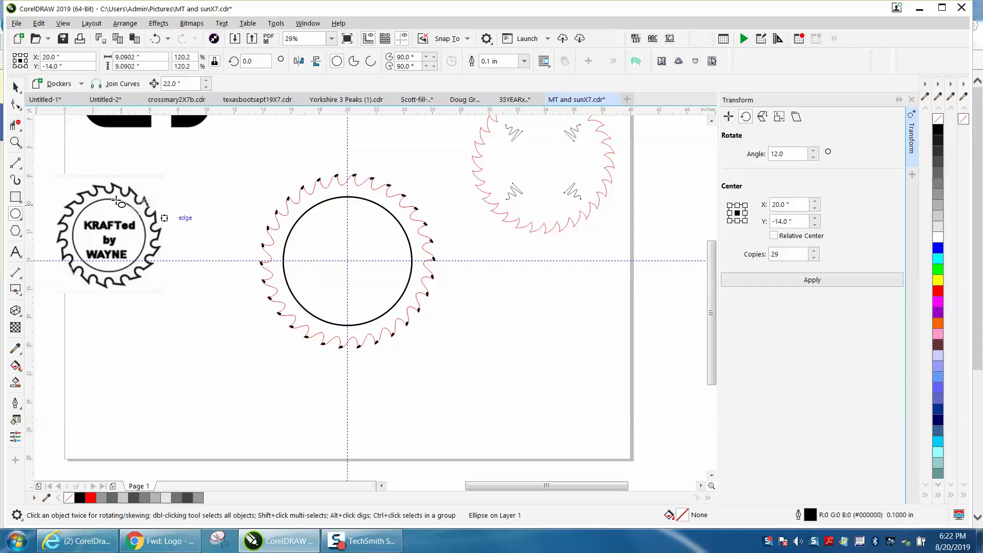
pyautogui.click(15, 252)
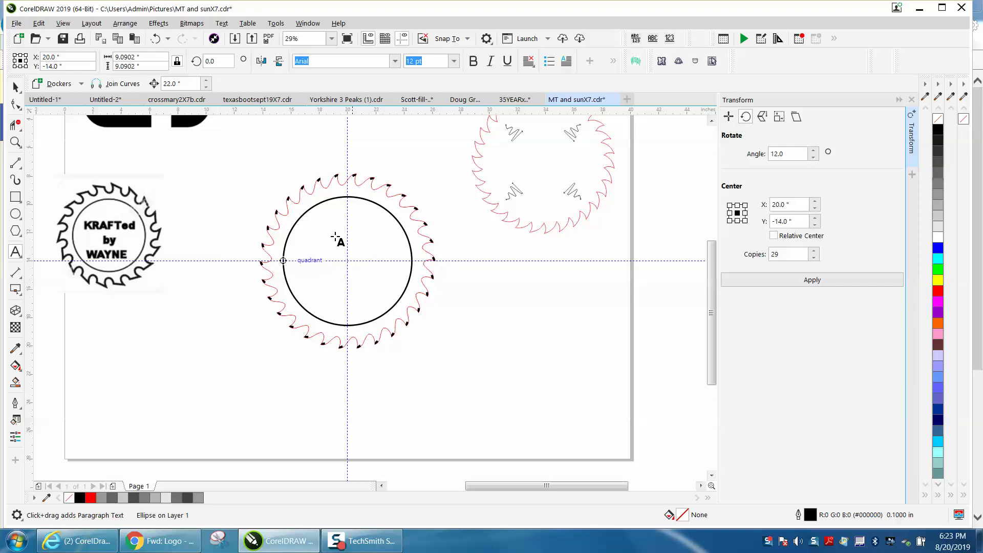
# Shrink the whole blade, tips and circle to about 7.92 inches and re-centre it
pyautogui.click(16, 87)
pyautogui.moveTo(252, 142); pyautogui.dragTo(466, 365)
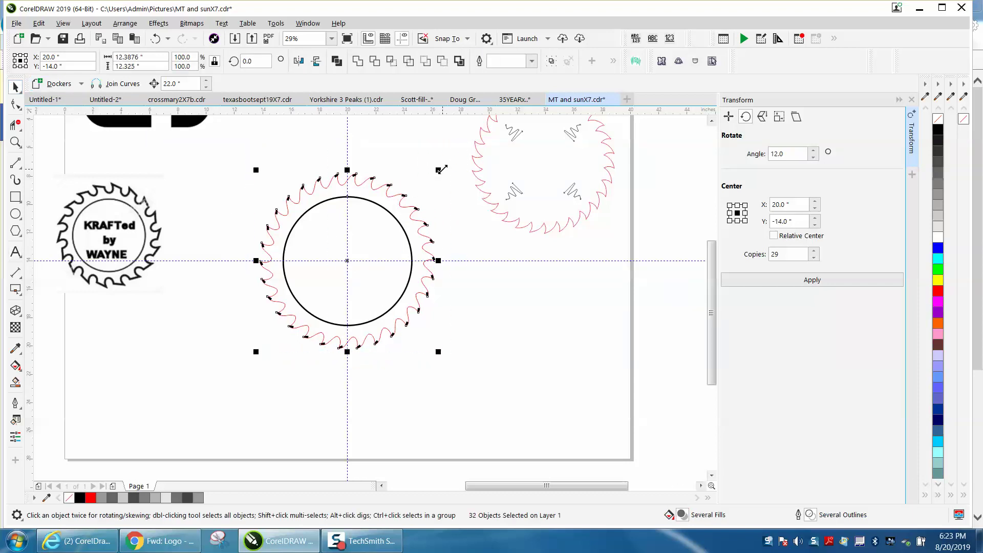
pyautogui.moveTo(438, 170); pyautogui.dragTo(376, 232)
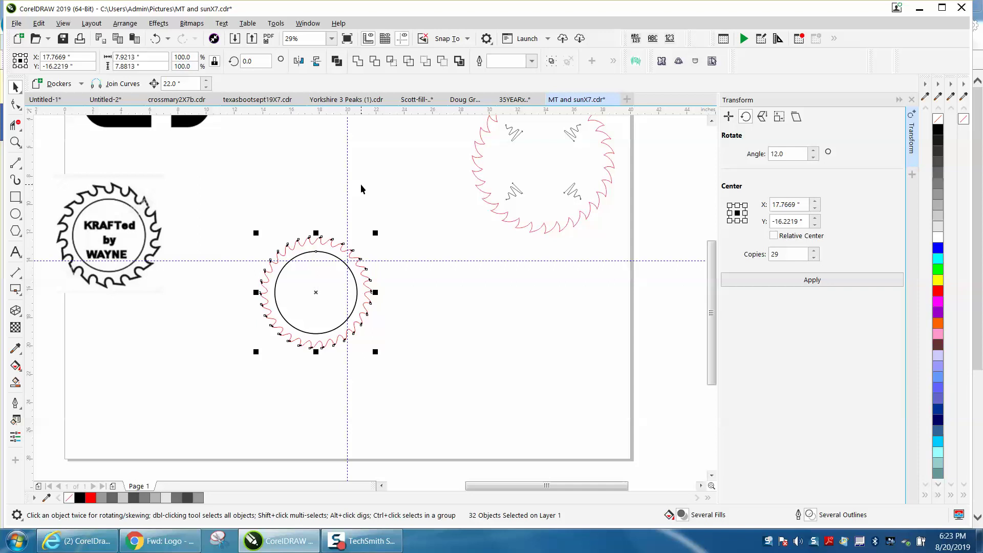
pyautogui.press('p')
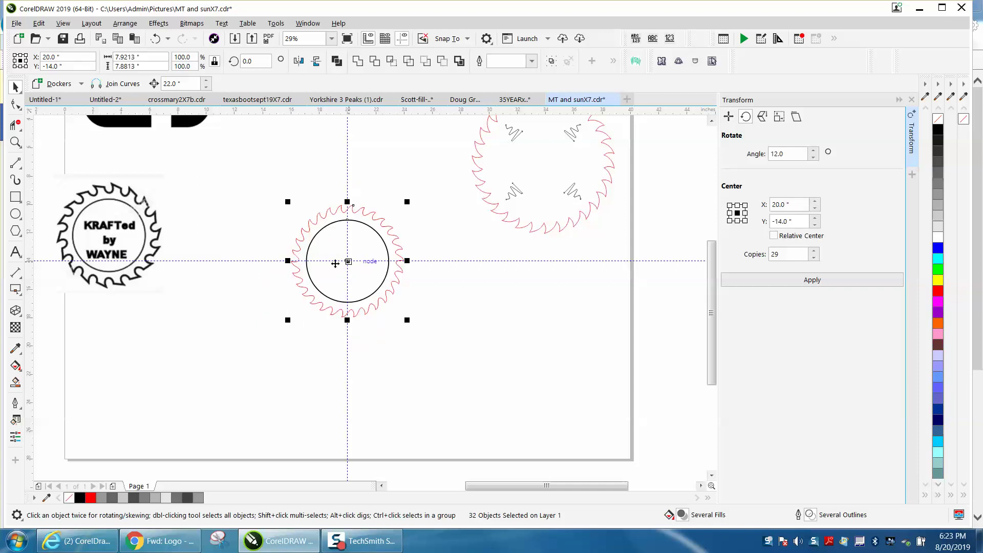
# Move the blade off-centre, group the 29 carbide tips and centre them, then undo the centring
pyautogui.moveTo(335, 263); pyautogui.dragTo(303, 294)
pyautogui.moveTo(221, 213); pyautogui.dragTo(444, 344)
pyautogui.hotkey('ctrl', 'g')
pyautogui.press('p')
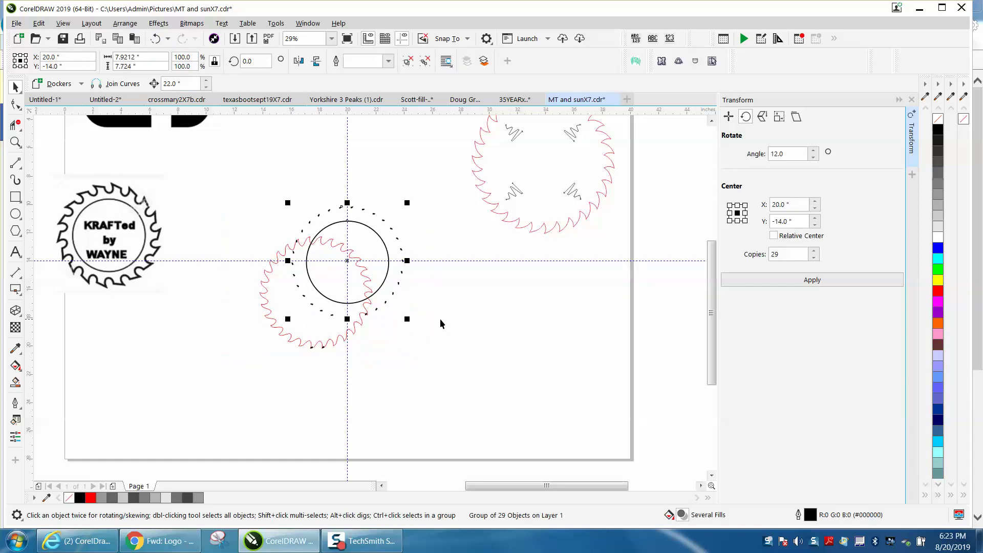
pyautogui.click(155, 38)
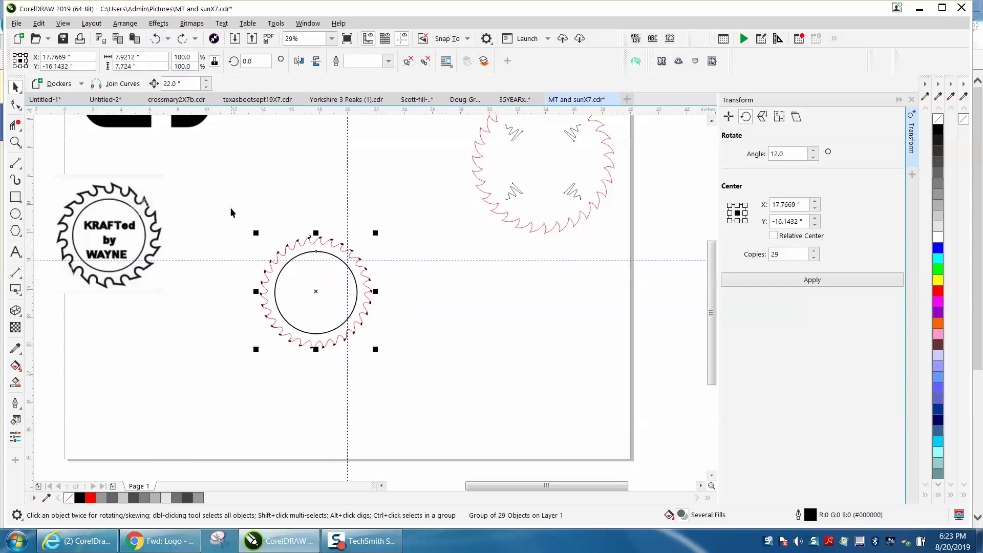
# Group the blade outline, carbide tips and inner circle into one object and centre it on the page
pyautogui.moveTo(232, 205); pyautogui.dragTo(420, 373)
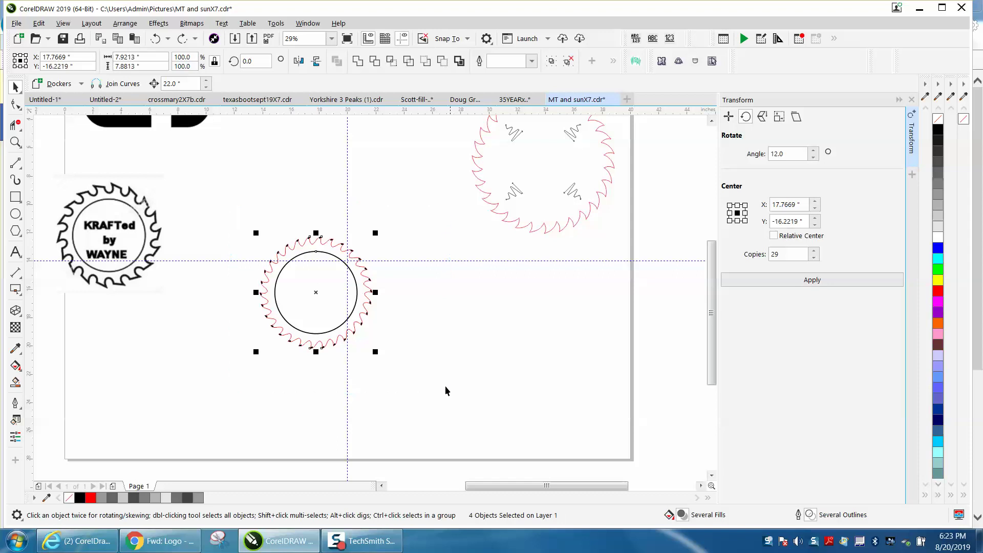
pyautogui.click(125, 23)
pyautogui.moveTo(168, 248)
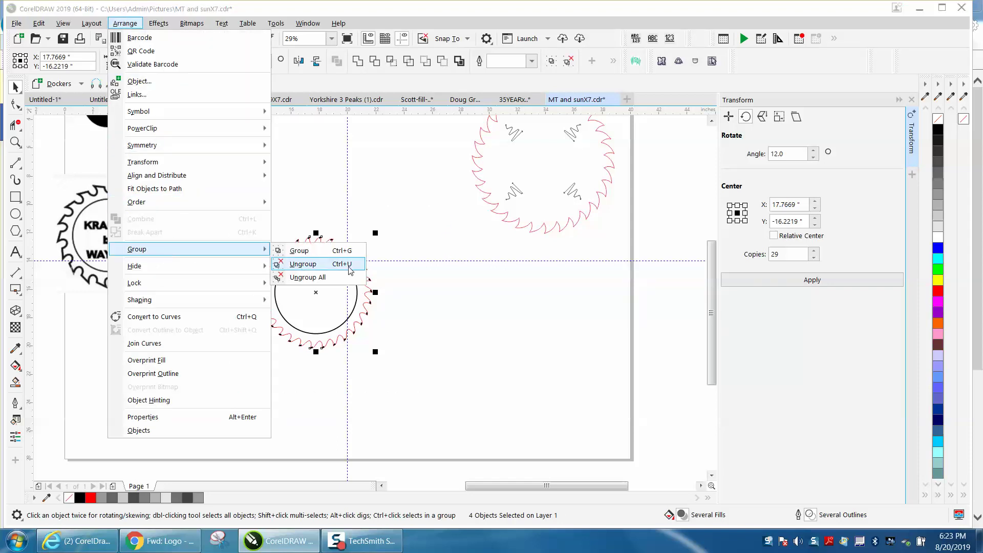
pyautogui.click(307, 250)
pyautogui.press('p')
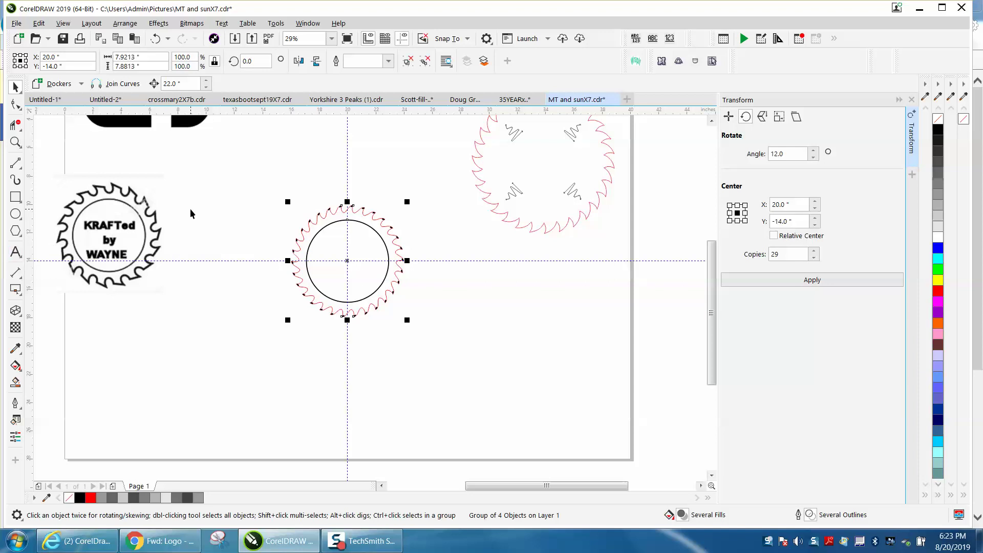
# Zoom in on the stray 'mak' text and delete it
pyautogui.click(15, 252)
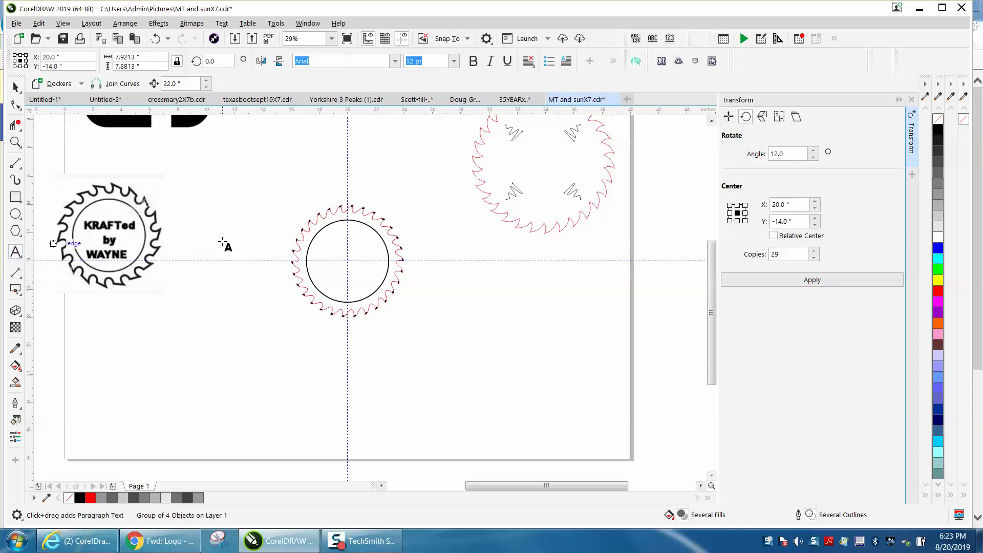
pyautogui.click(223, 233)
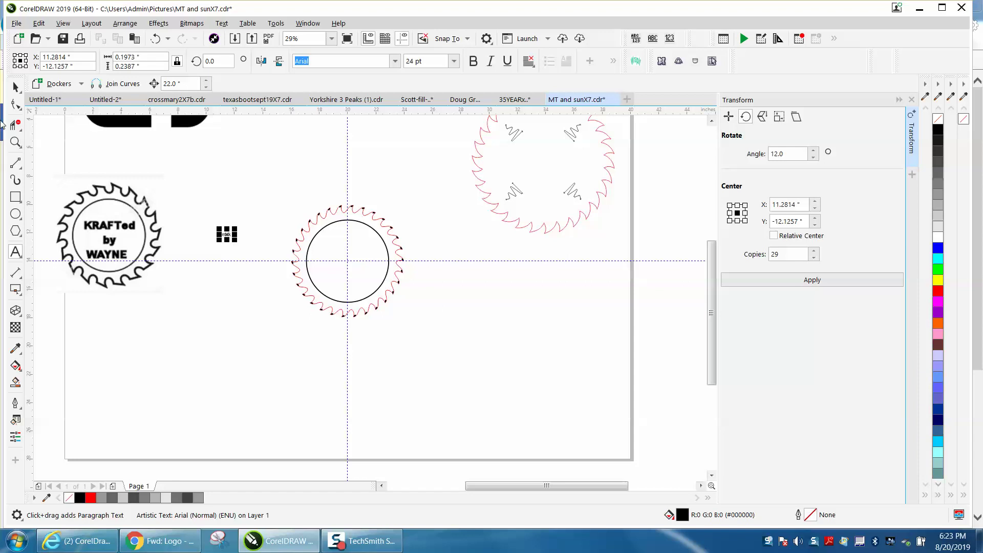
pyautogui.press('z')
pyautogui.moveTo(191, 227); pyautogui.dragTo(304, 280)
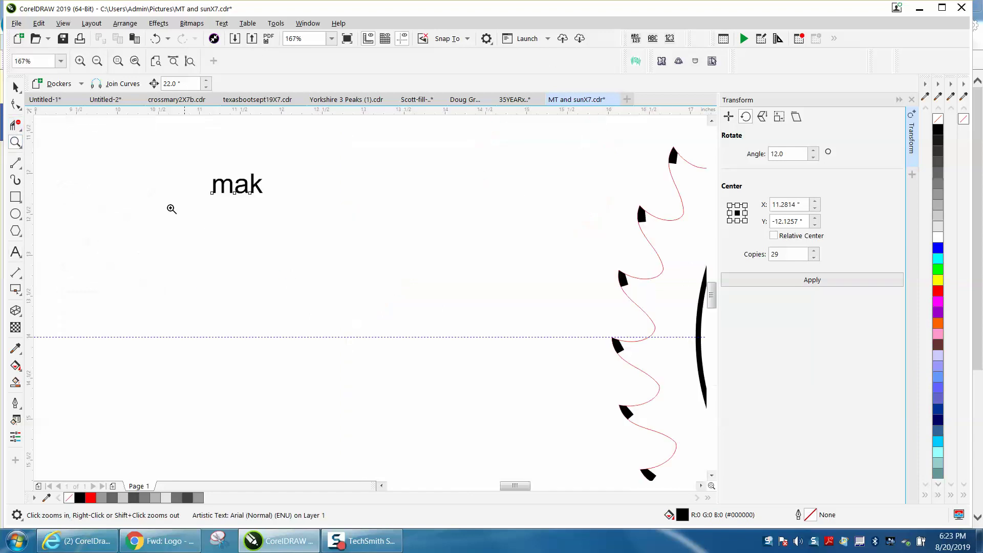
pyautogui.press('space')
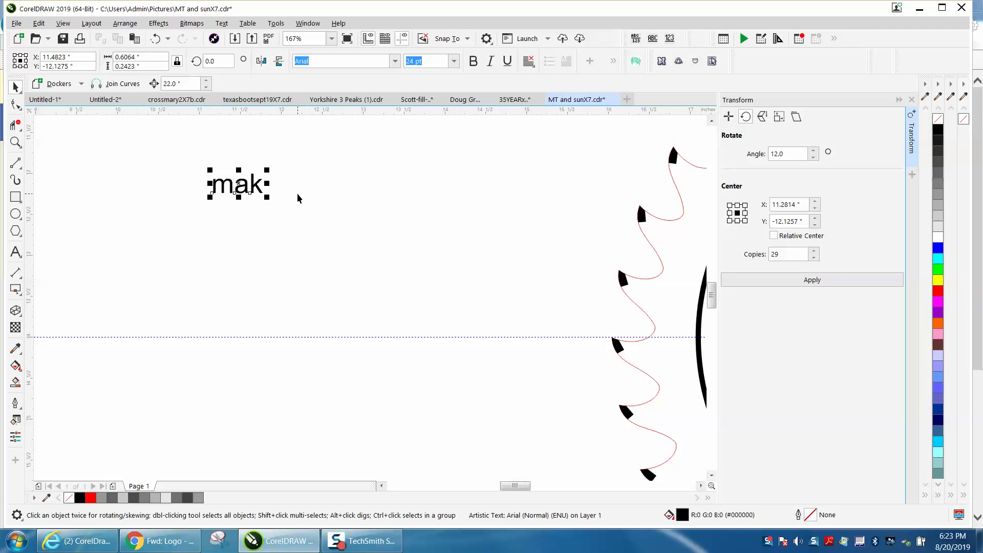
pyautogui.press('Delete')
pyautogui.rightClick(159, 259)
# Type 'Make in' and 'Doug's shop' on two lines and centre-align the text
pyautogui.click(16, 252)
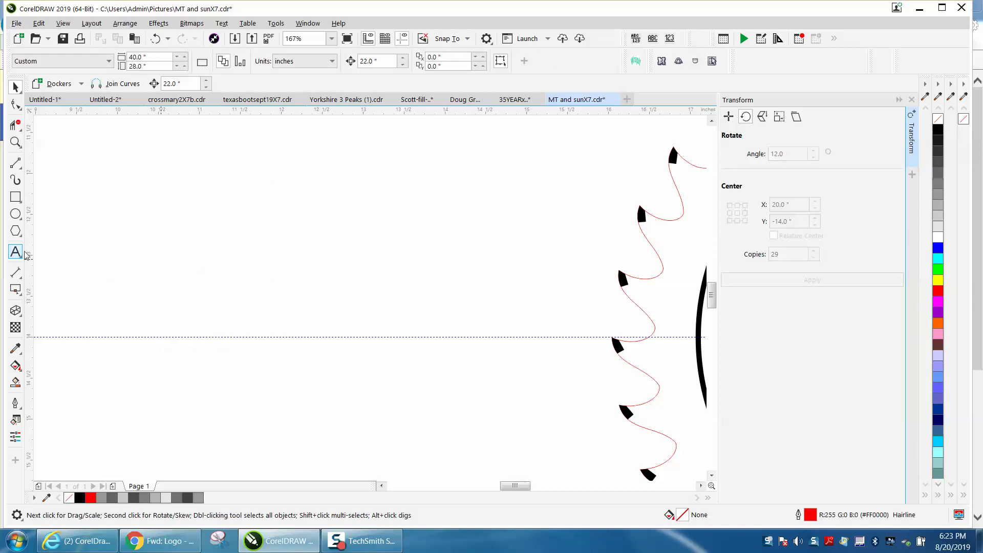
pyautogui.click(243, 251)
pyautogui.write('Make is')
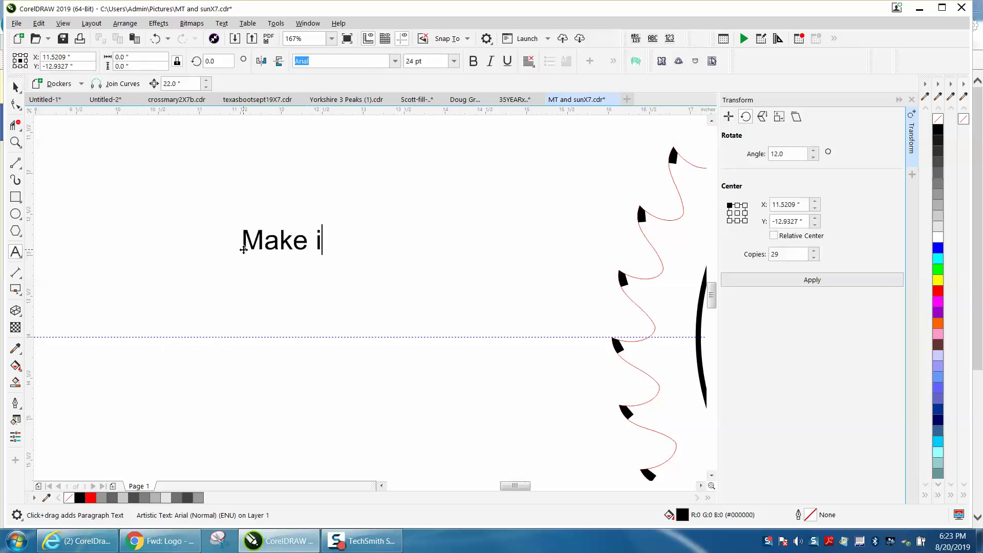
pyautogui.press('BackSpace')
pyautogui.press('BackSpace')
pyautogui.write('in')
pyautogui.press('Return')
pyautogui.write("Doug's shop")
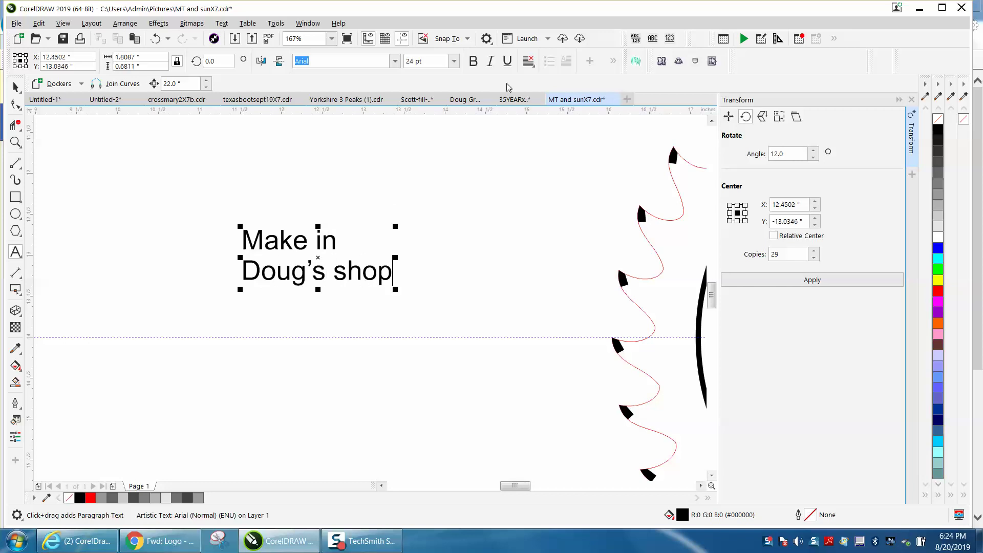
pyautogui.click(528, 60)
pyautogui.click(542, 109)
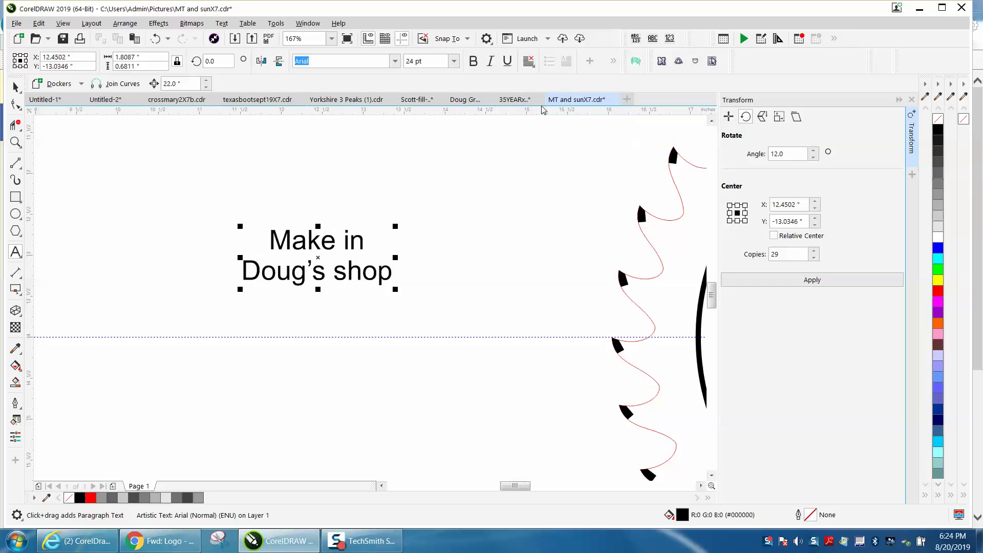
# Enlarge the 'Make in Doug's shop' text, remove a stray 'p', and centre it on the blade
pyautogui.moveTo(394, 291); pyautogui.dragTo(495, 374)
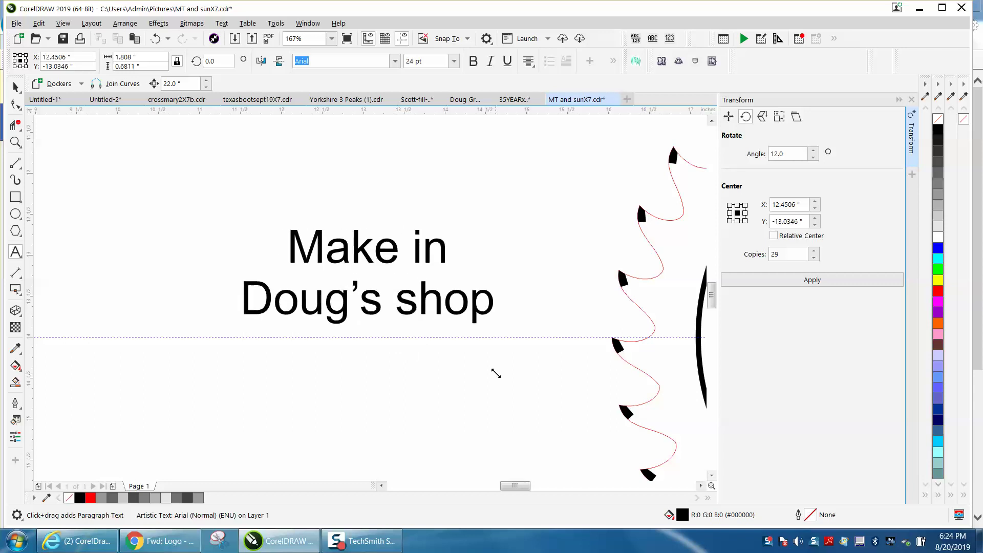
pyautogui.scroll(-4, 378, 351)
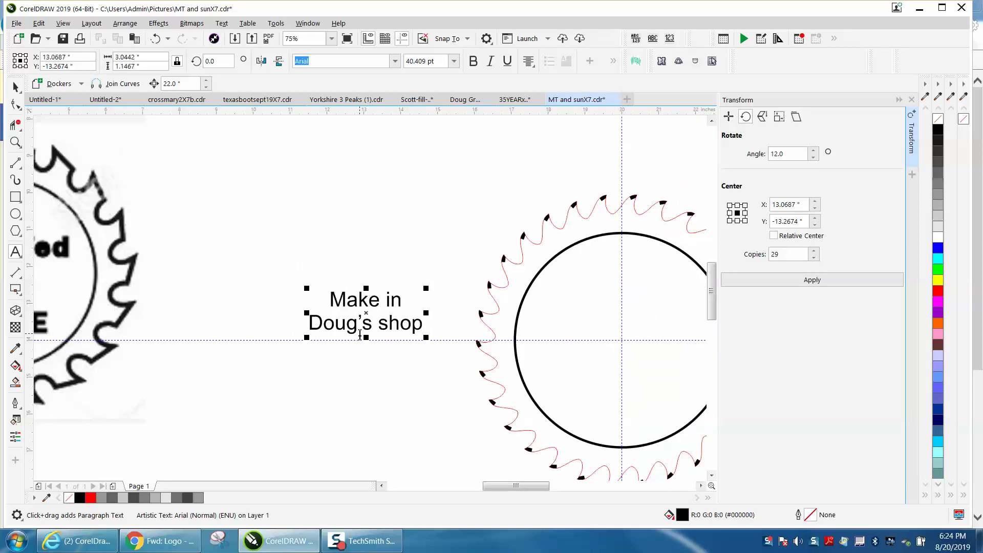
pyautogui.write('p')
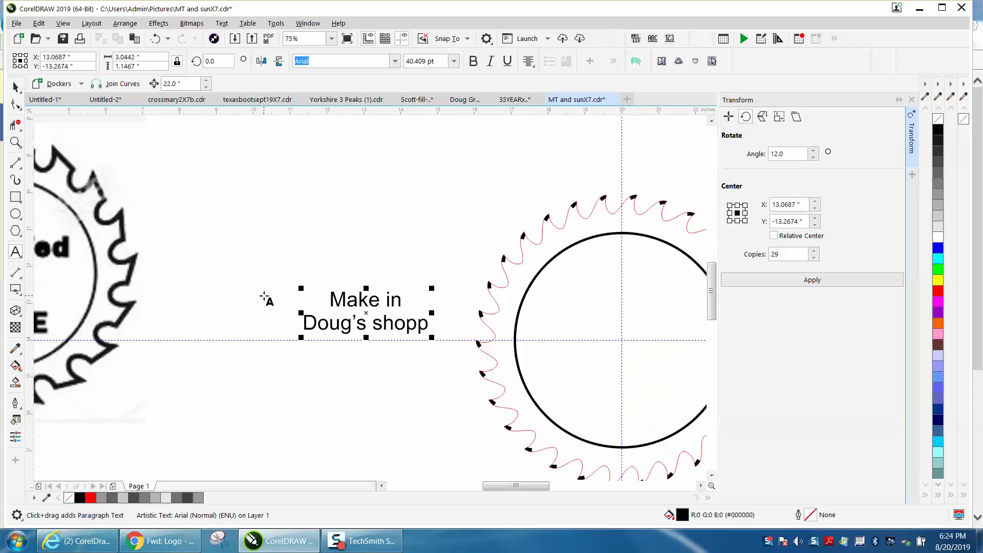
pyautogui.press('BackSpace')
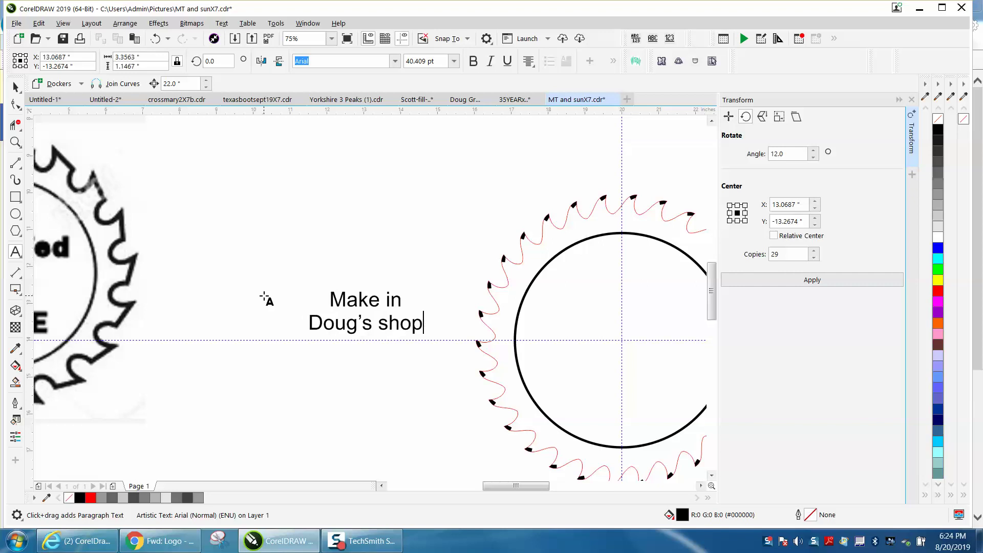
pyautogui.click(16, 87)
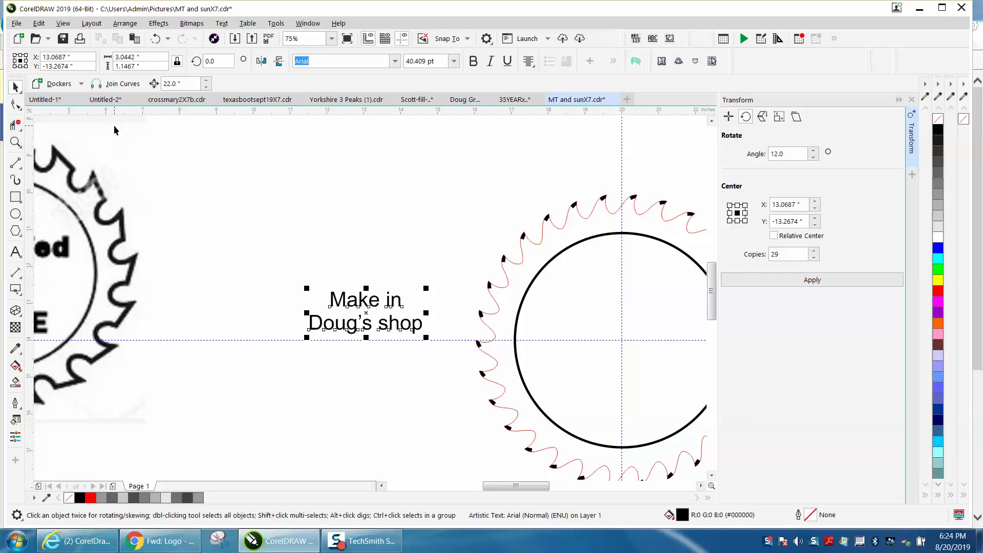
pyautogui.press('p')
# Zoom in on the inner circle and scale the text to about 58.5 pt to fill it
pyautogui.scroll(-2, 308, 115)
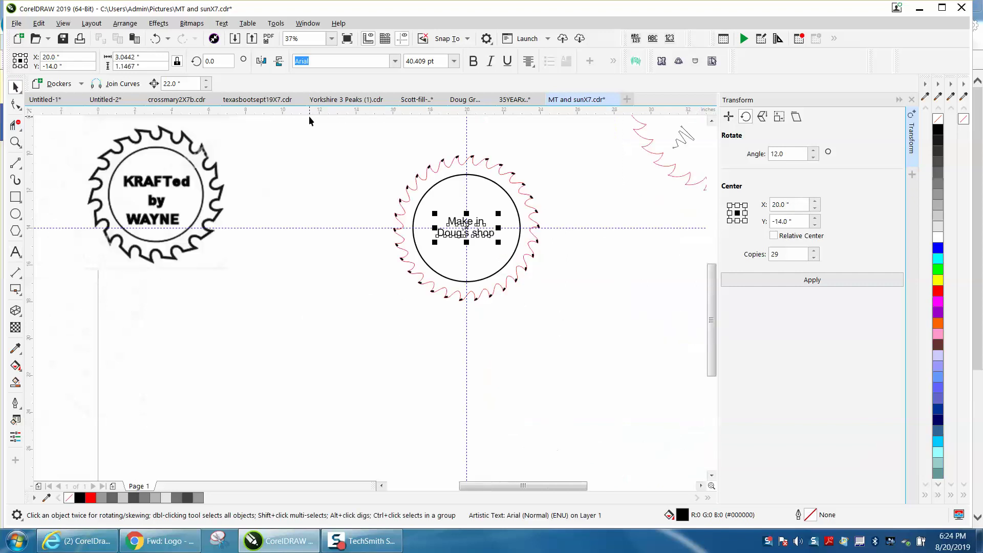
pyautogui.click(16, 142)
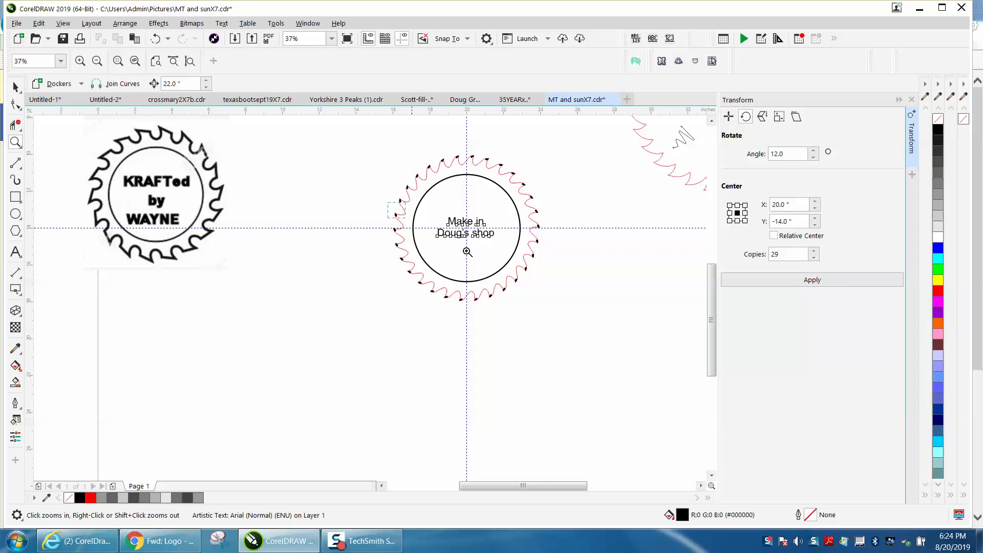
pyautogui.moveTo(387, 199); pyautogui.dragTo(591, 290)
pyautogui.click(15, 87)
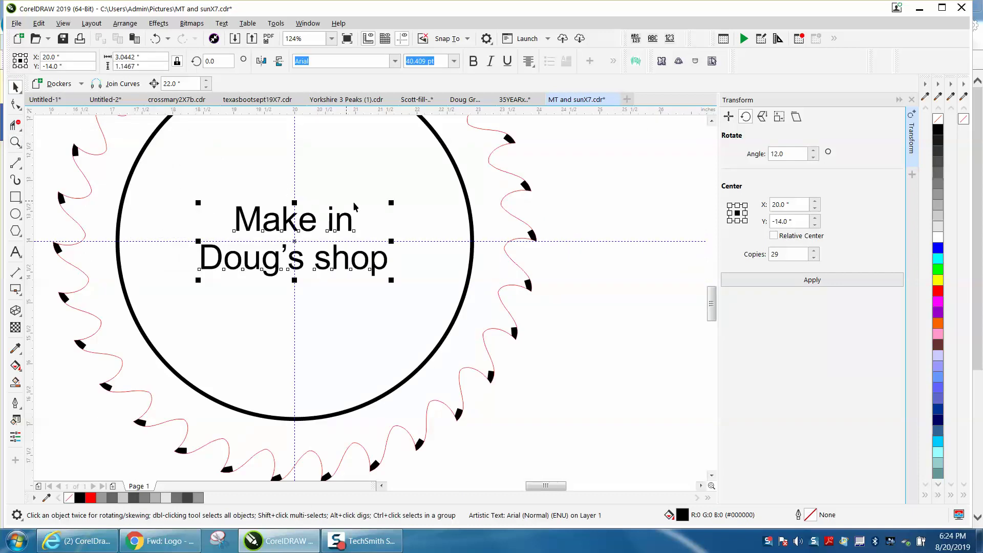
pyautogui.moveTo(393, 209); pyautogui.dragTo(479, 177)
pyautogui.click(634, 187)
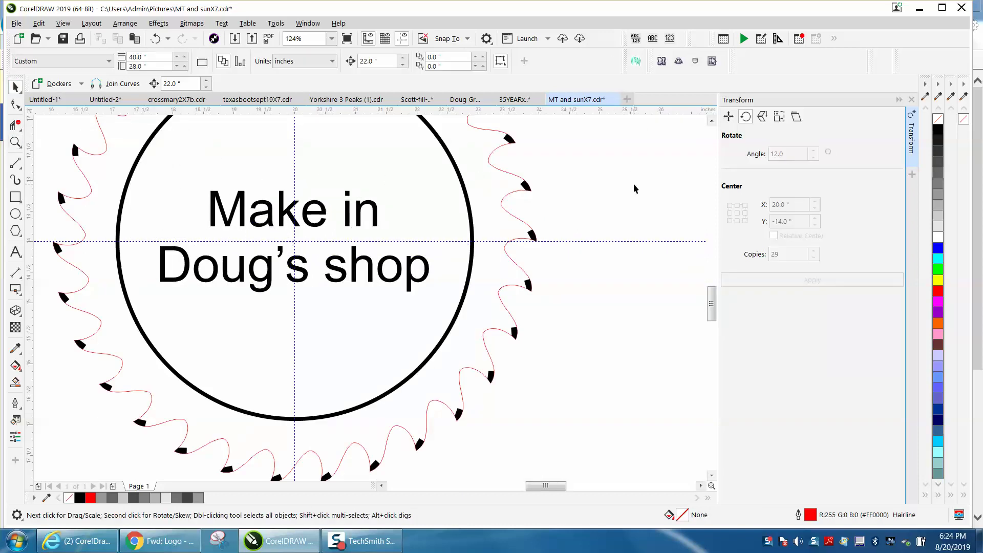
pyautogui.click(323, 212)
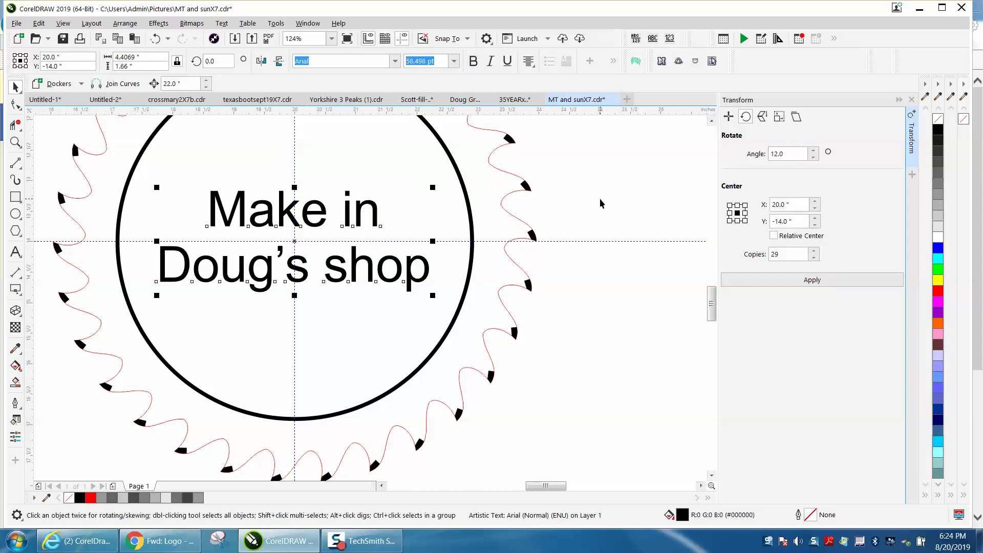
pyautogui.scroll(-4, 600, 200)
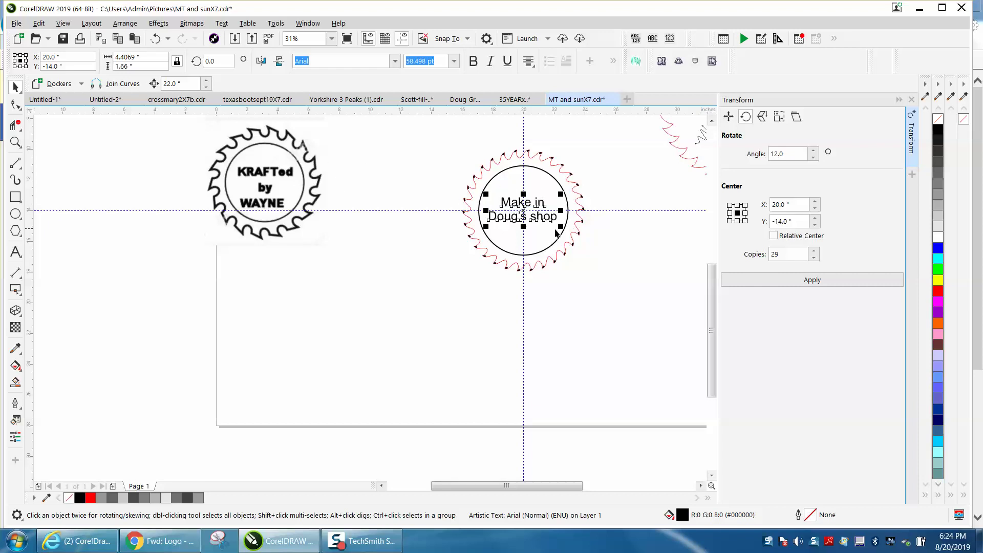
# Delete the 'Make in Doug's shop' text, restoring the blade group after deleting it by mistake
pyautogui.click(392, 238)
pyautogui.click(539, 219)
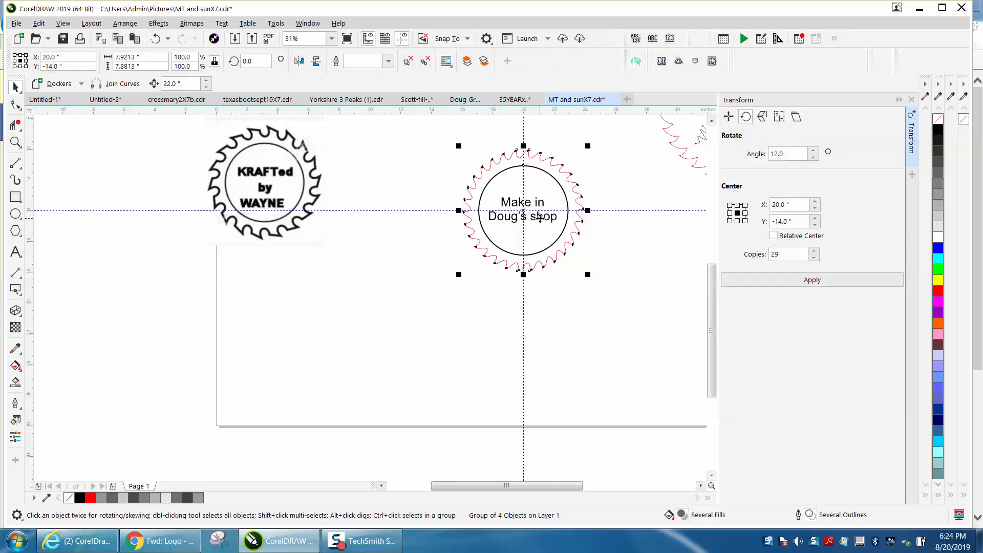
pyautogui.press('Delete')
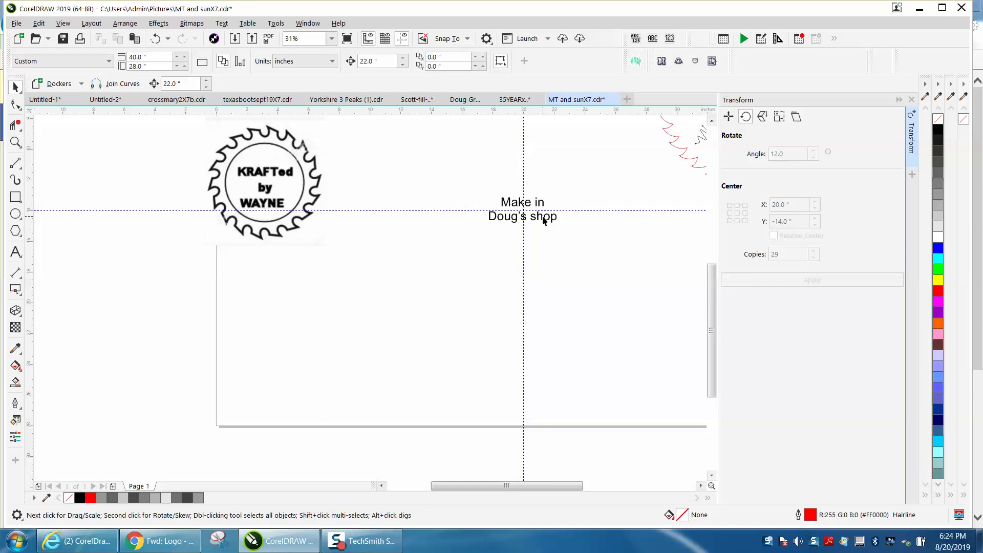
pyautogui.click(159, 40)
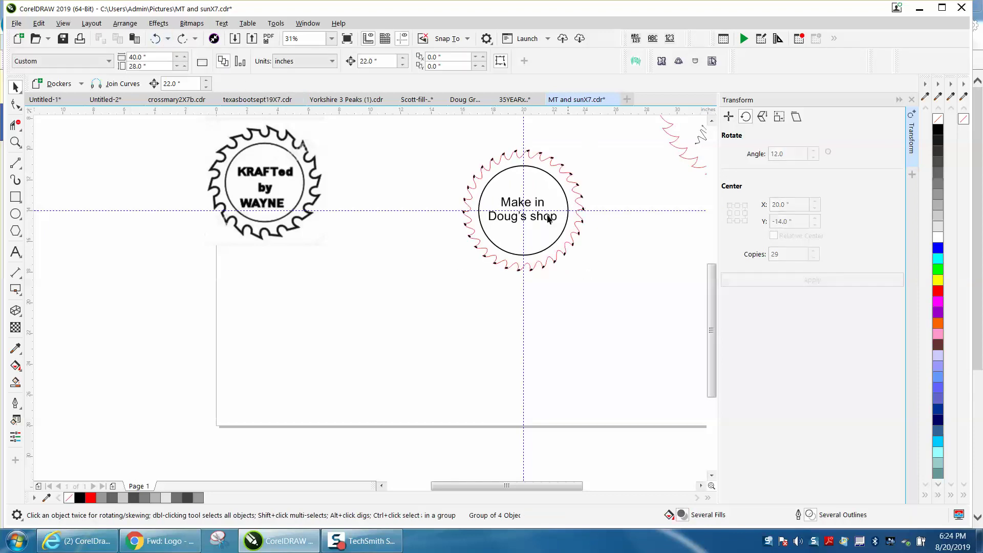
pyautogui.click(537, 219)
pyautogui.press('Delete')
pyautogui.scroll(-2, 565, 219)
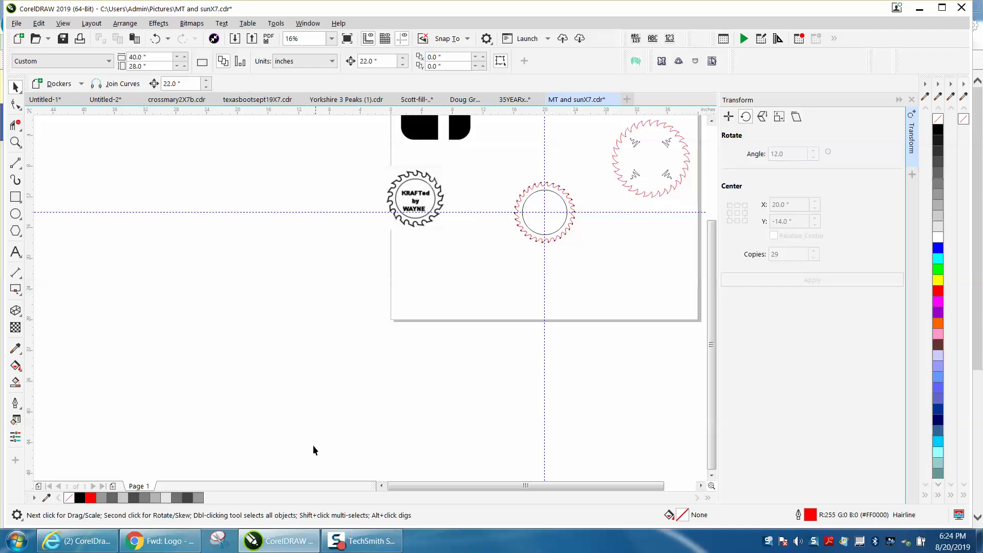
pyautogui.scroll(-2, 485, 296)
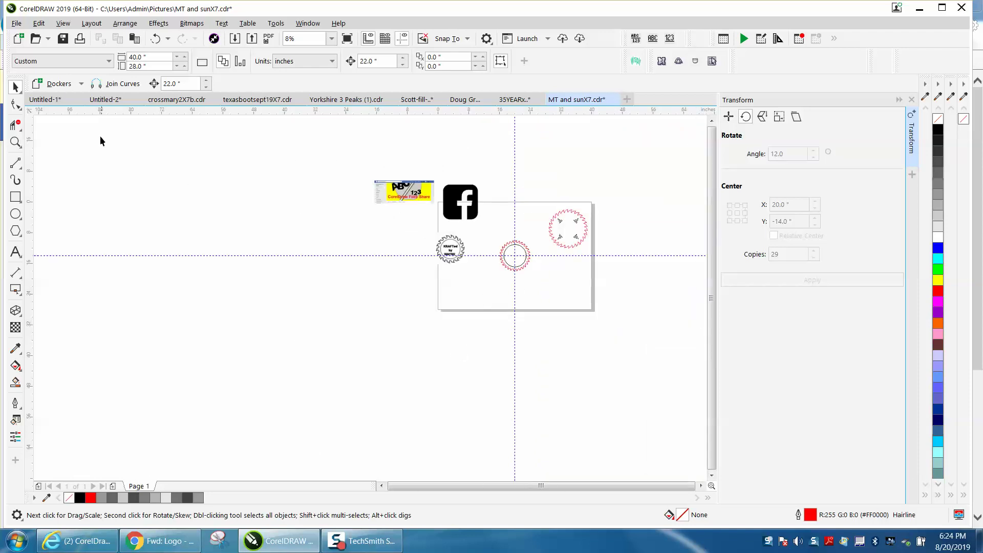
pyautogui.click(16, 142)
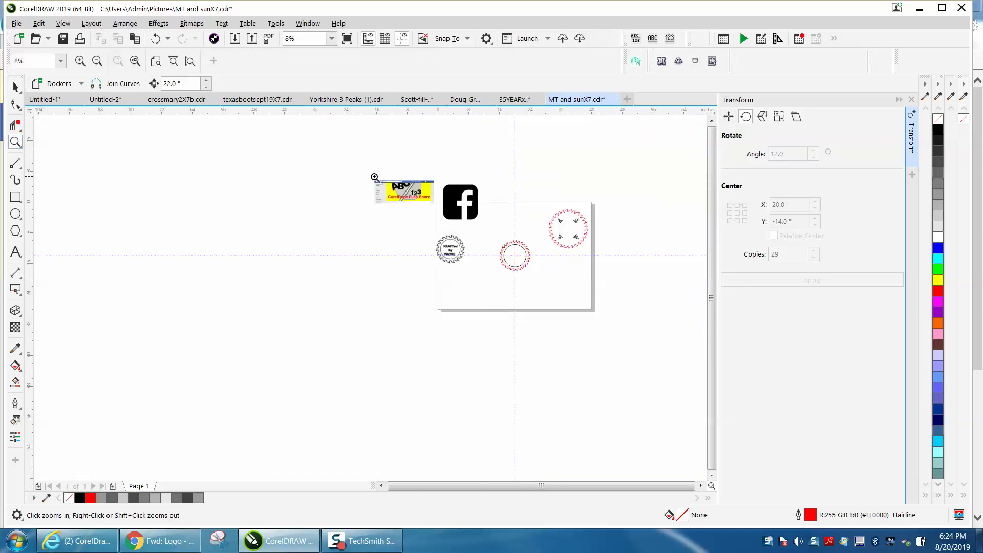
pyautogui.moveTo(374, 177); pyautogui.dragTo(435, 206)
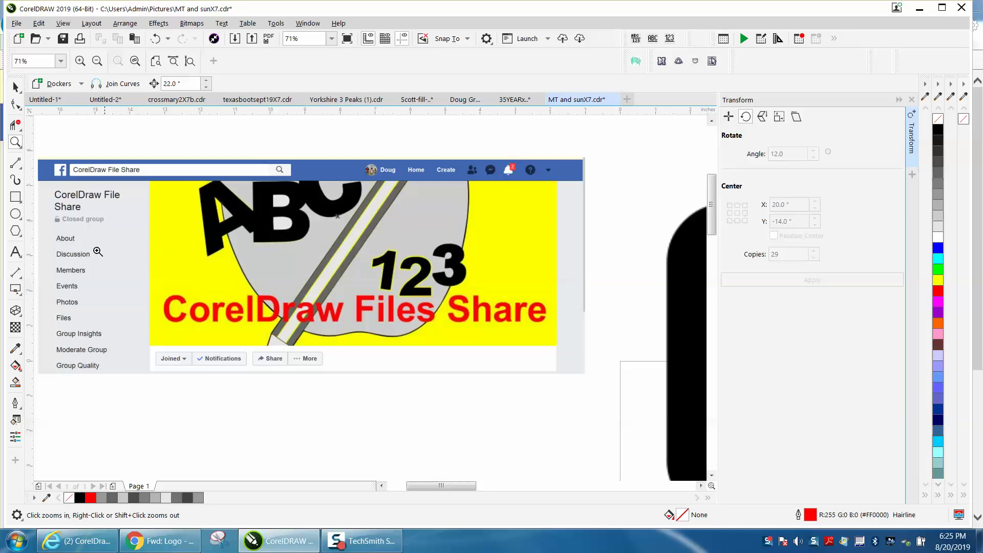
pyautogui.scroll(-5, 149, 235)
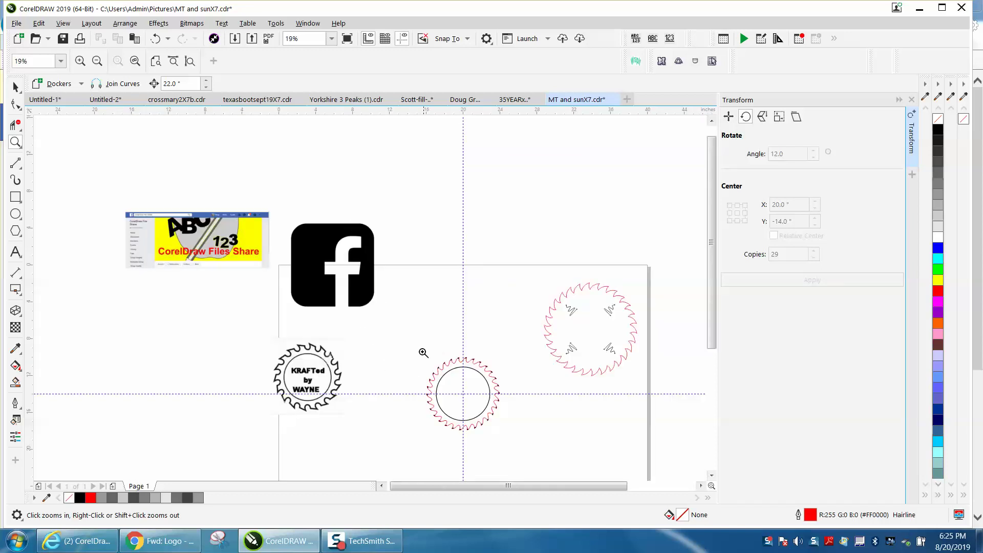
pyautogui.moveTo(423, 352); pyautogui.dragTo(531, 428)
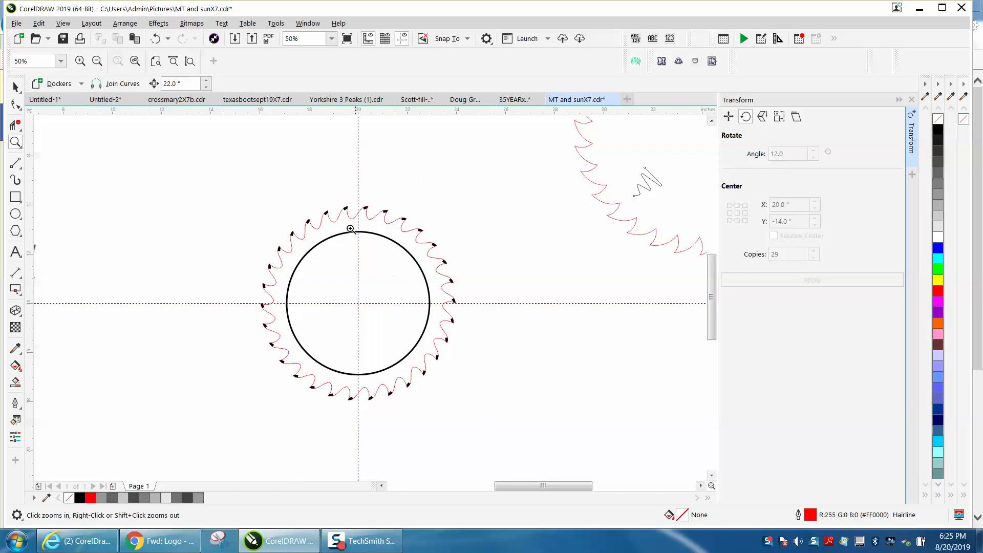
pyautogui.moveTo(311, 193); pyautogui.dragTo(435, 257)
pyautogui.scroll(-4, 404, 253)
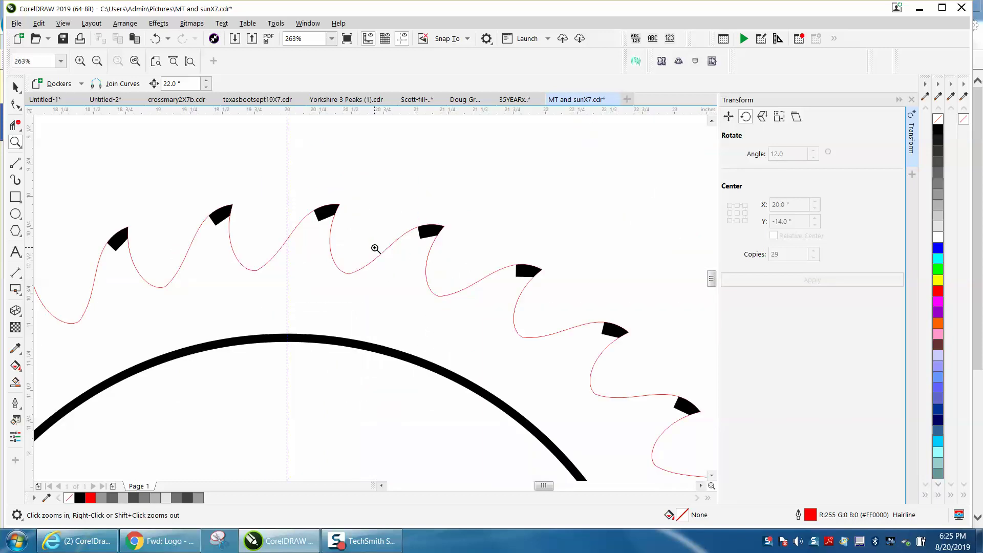